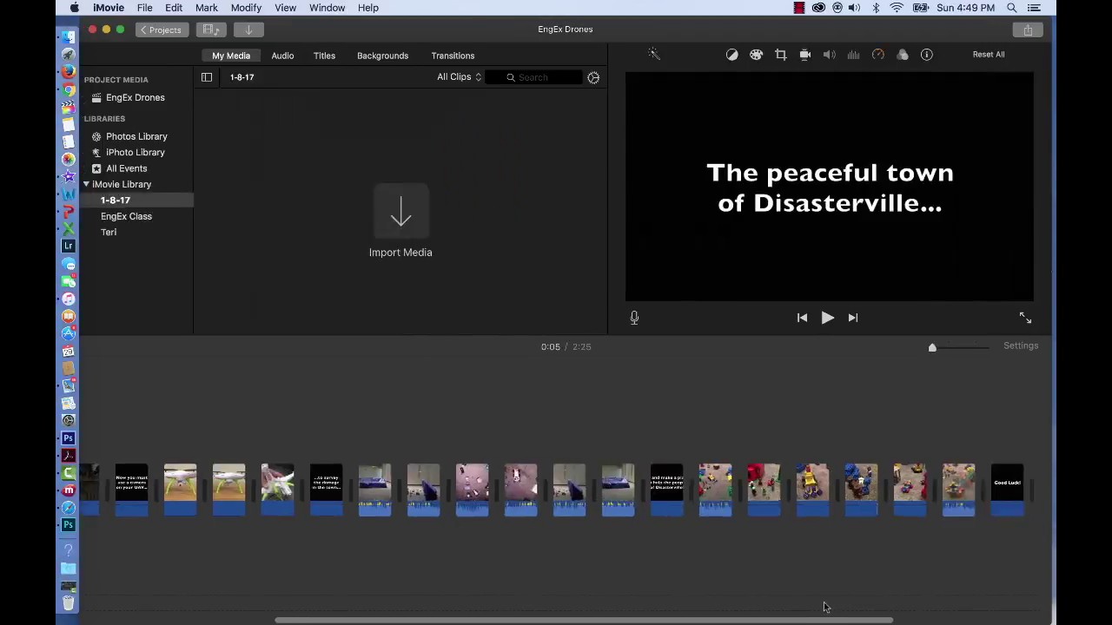
- Append the Good Luck! title to the end of the EngEx Drones timeline, bringing it to 2:25
scroll(821, 603, "left", 4)
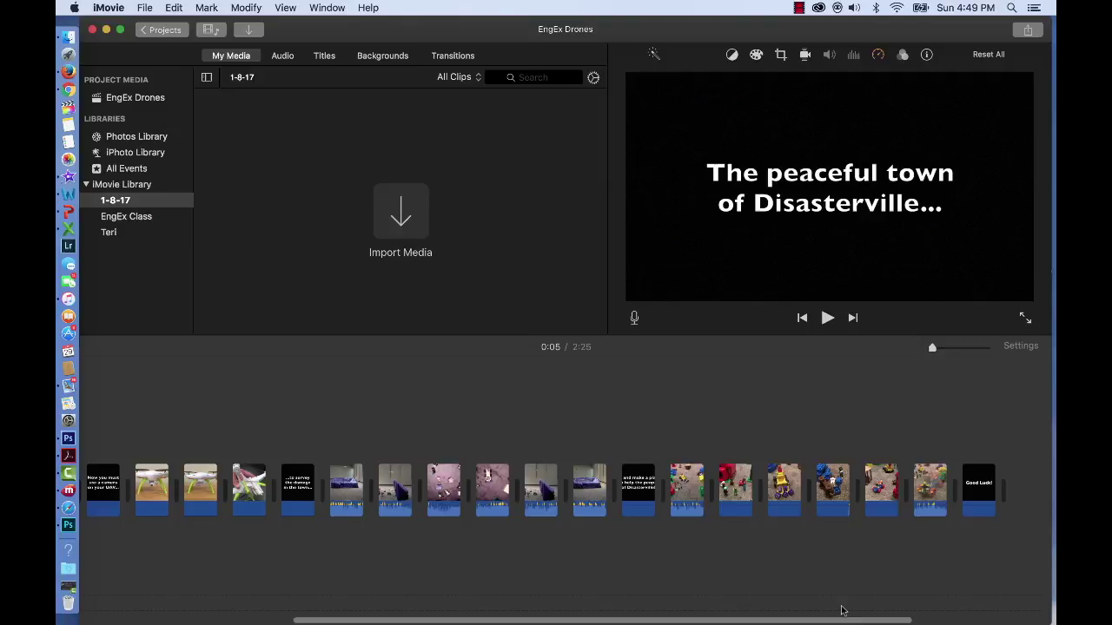
scroll(646, 599, "left", 2)
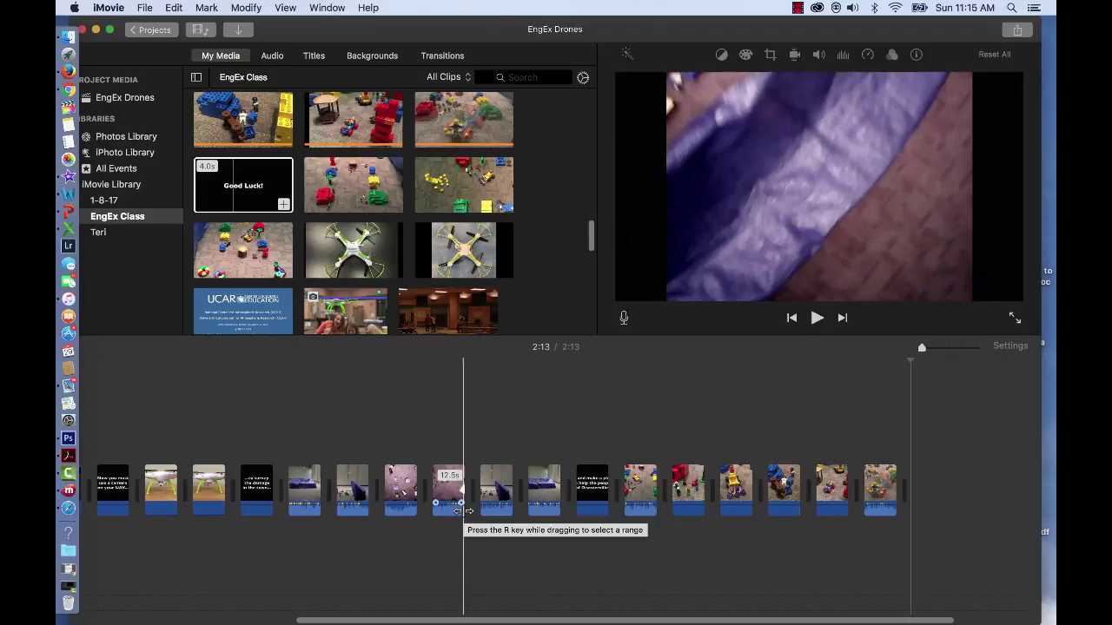
left_click(280, 203)
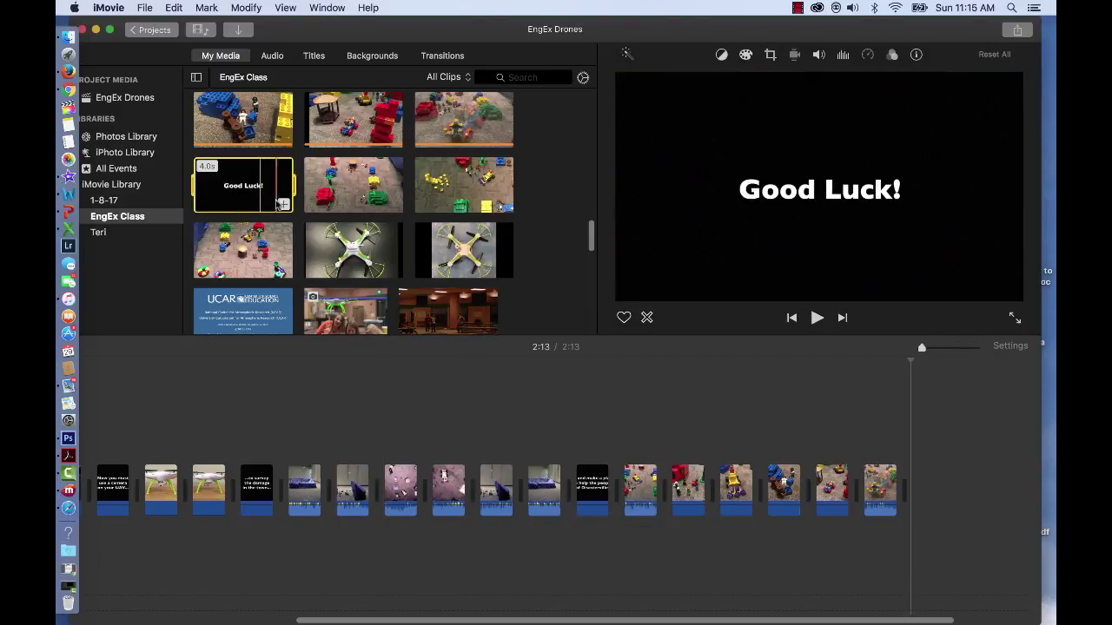
left_click(283, 205)
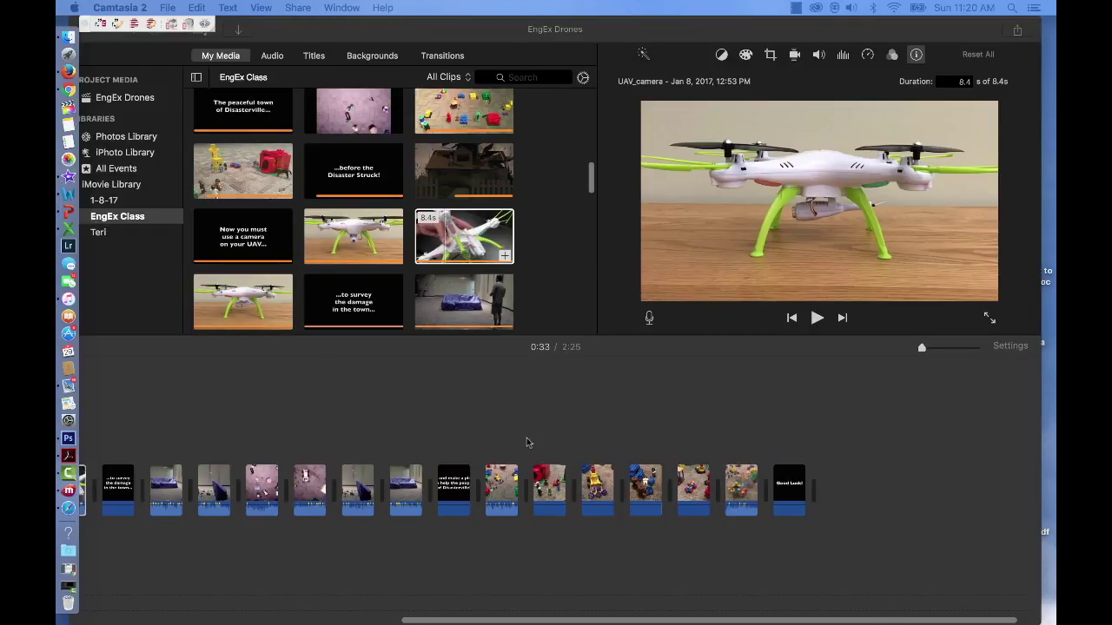
- Select the UAV_camera drone-handling clip and zoom the timeline in for close editing
scroll(527, 438, "left", 10)
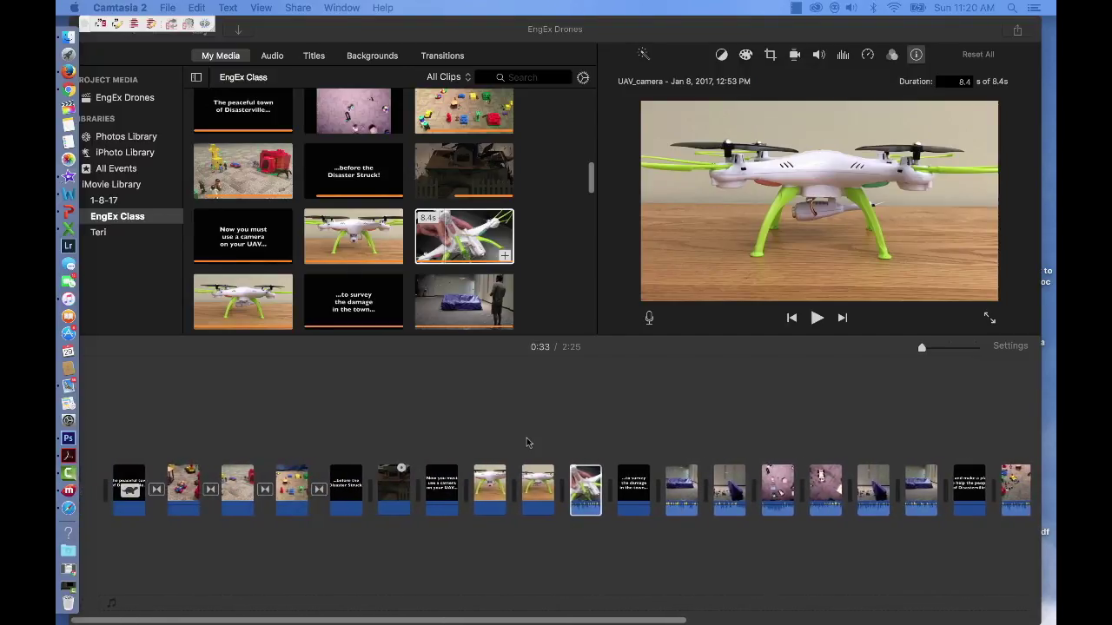
left_click(583, 513)
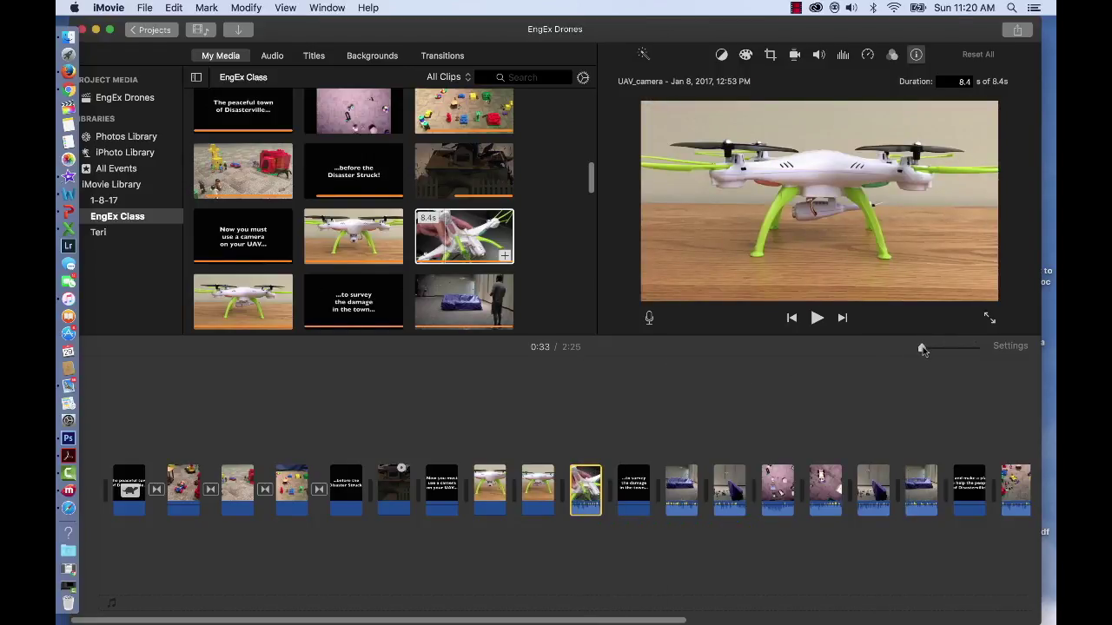
left_click_drag(922, 347, 962, 347)
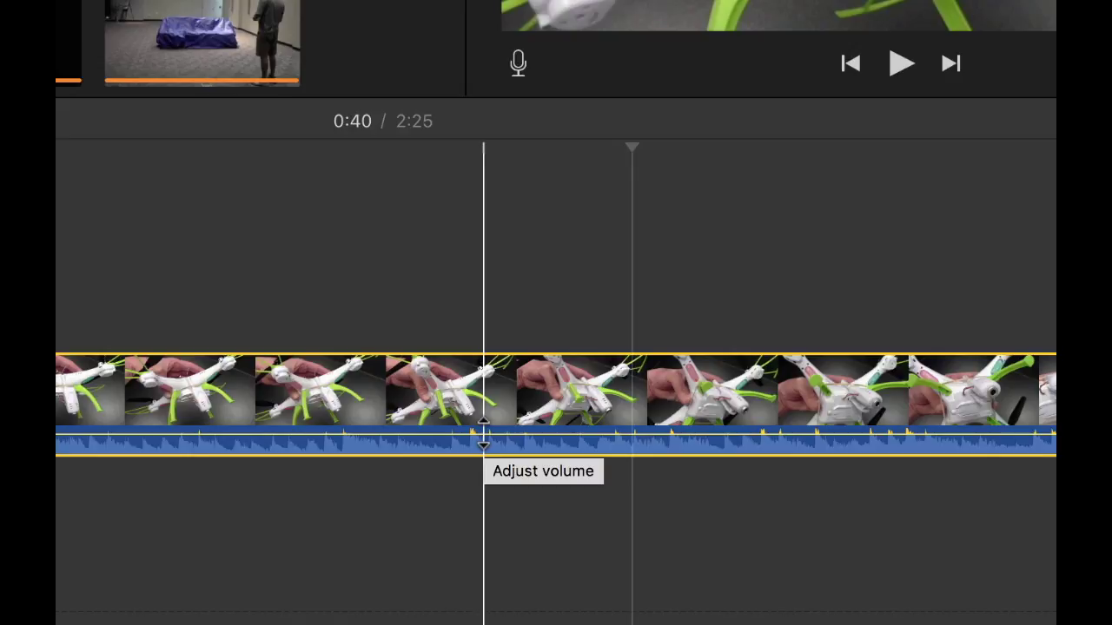
- Pull the UAV_camera clip's volume line down to 0%
left_click_drag(484, 432, 484, 437)
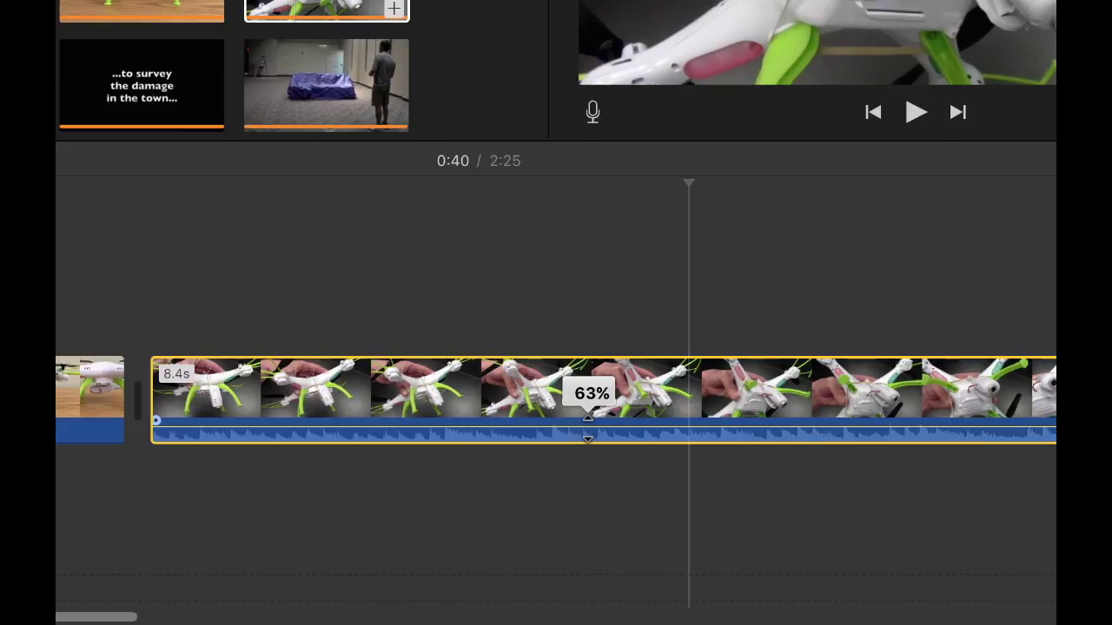
left_click_drag(588, 428, 590, 459)
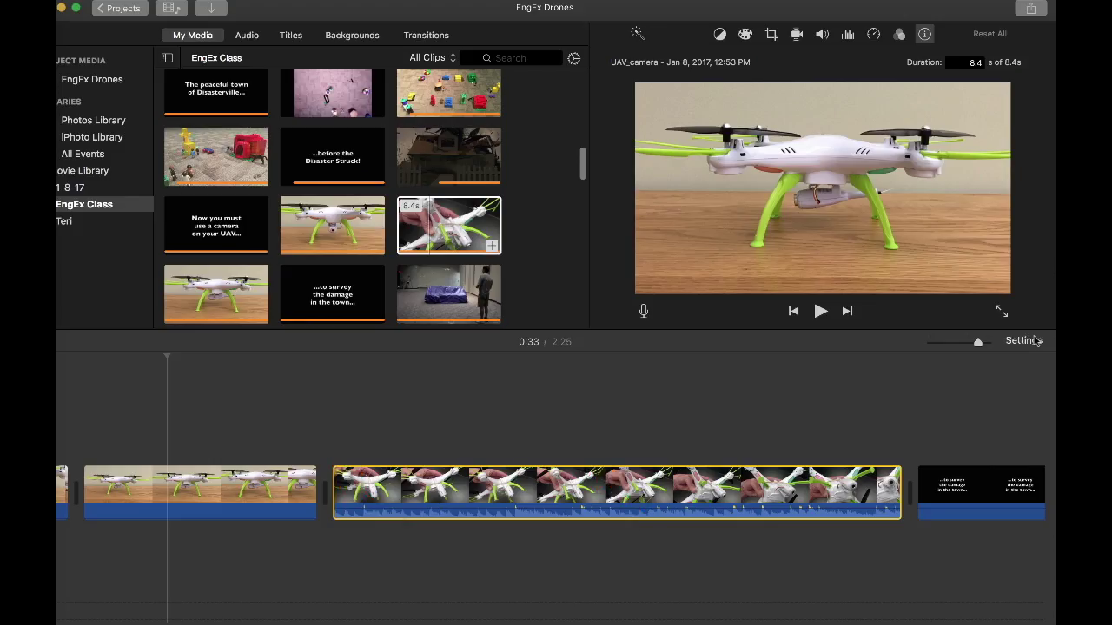
- Toggle Show Waveforms off and back on in the project settings
left_click(1025, 340)
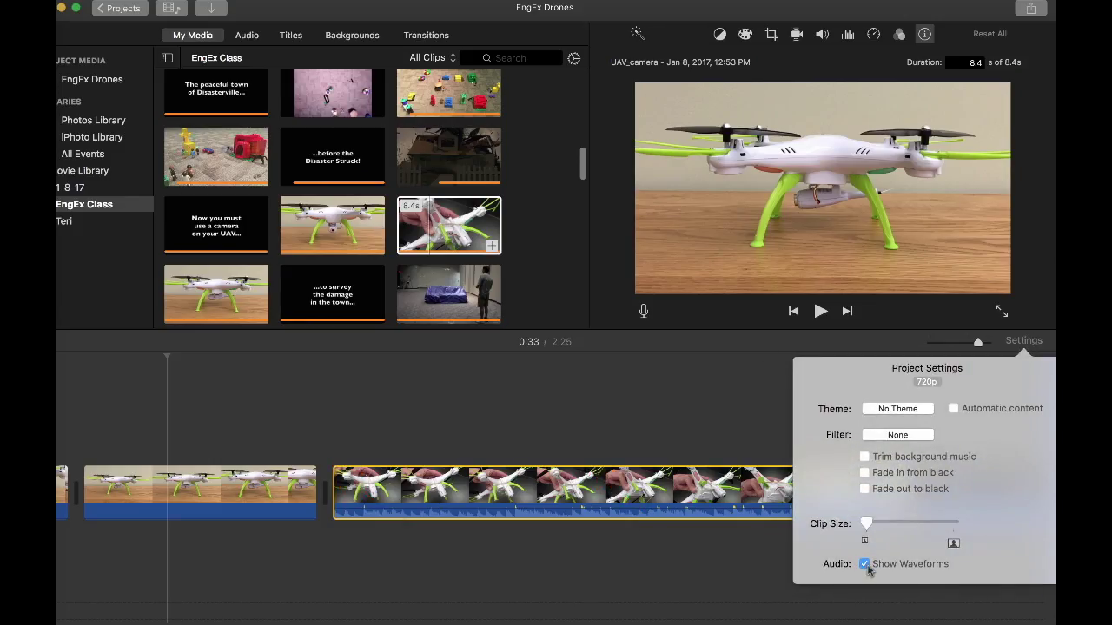
left_click(865, 565)
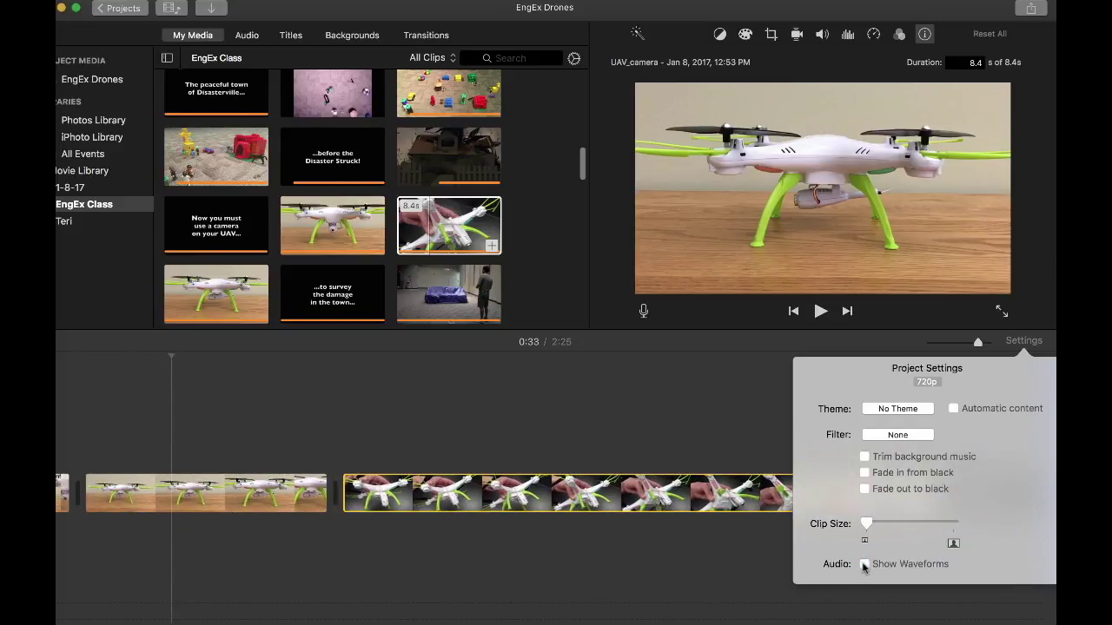
left_click(865, 565)
left_click(628, 373)
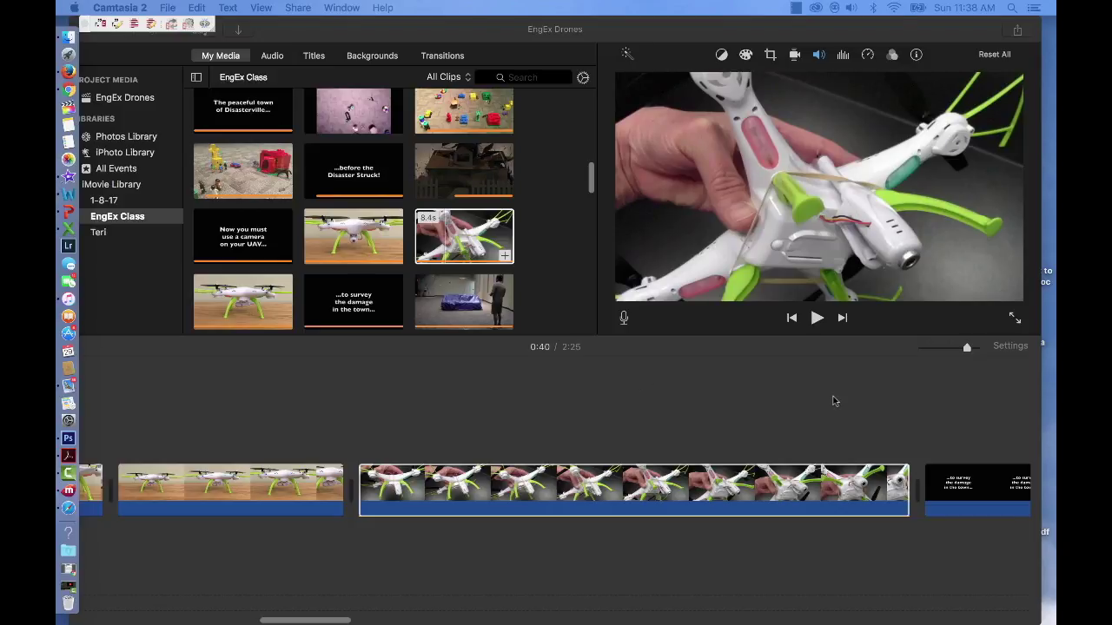
- Zoom the timeline out to show more clips and mute the drone-handling clip with Shift-Command-M
left_click(966, 350)
left_click_drag(966, 349, 915, 351)
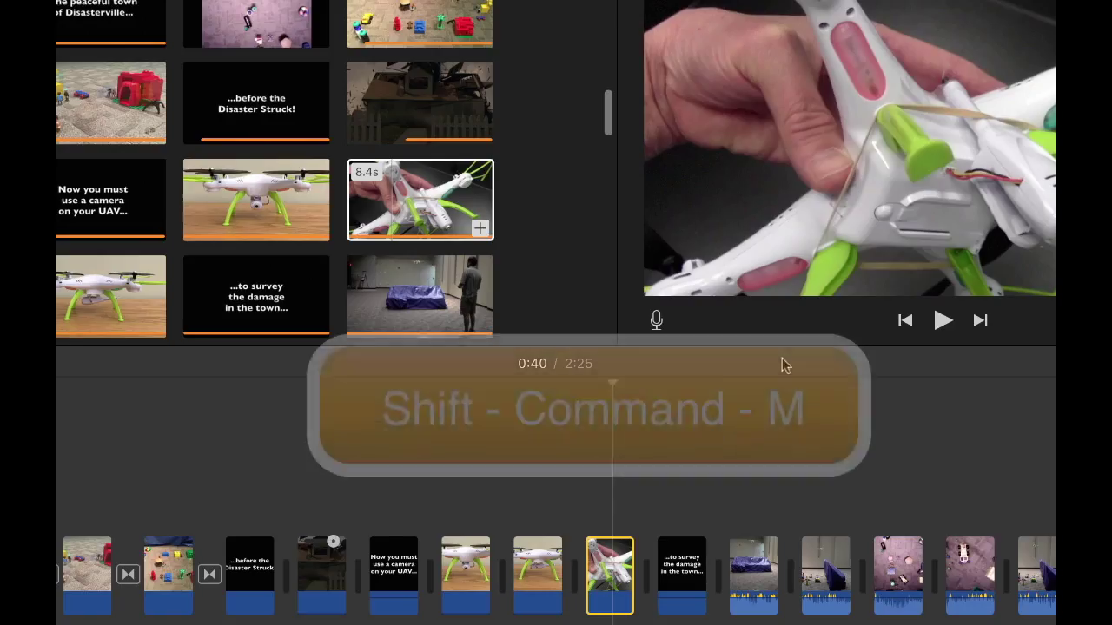
key("shift+super+m")
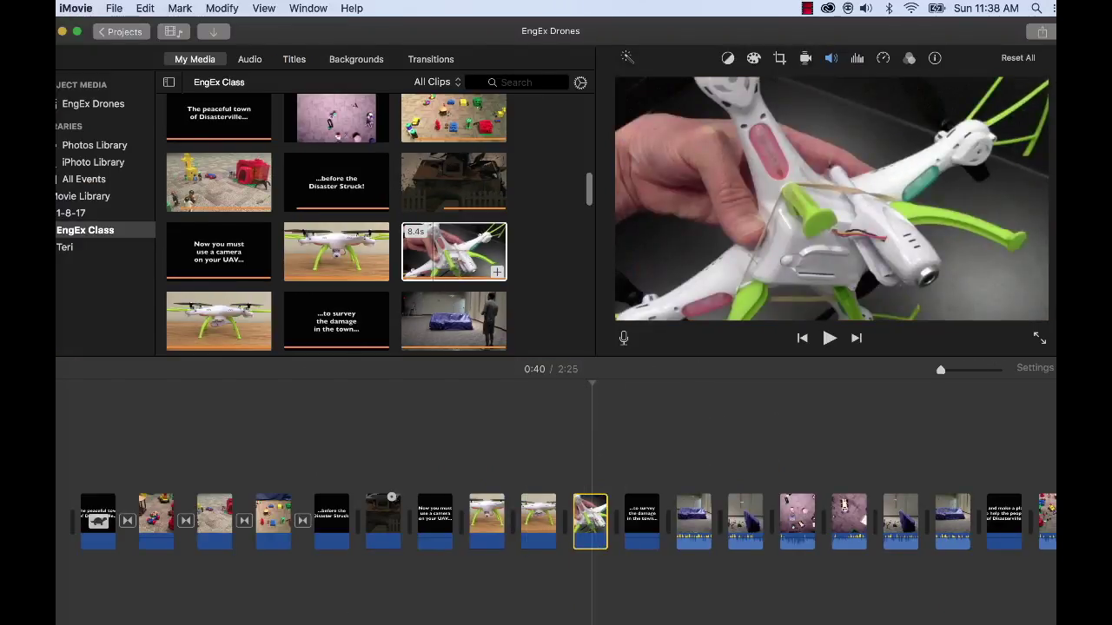
left_click(352, 9)
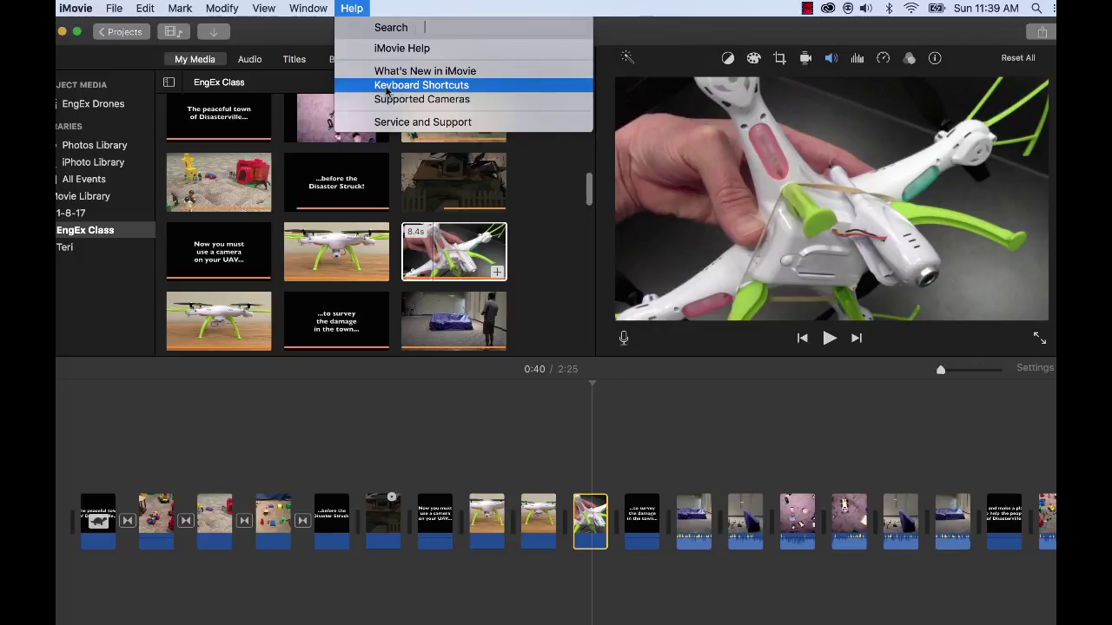
left_click(386, 90)
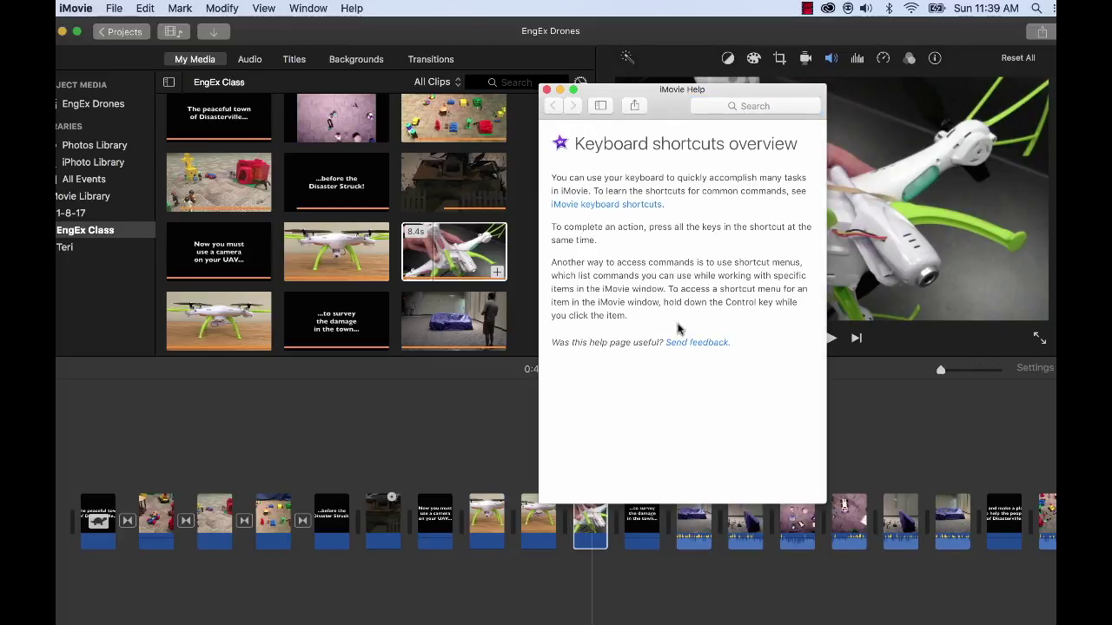
left_click(633, 205)
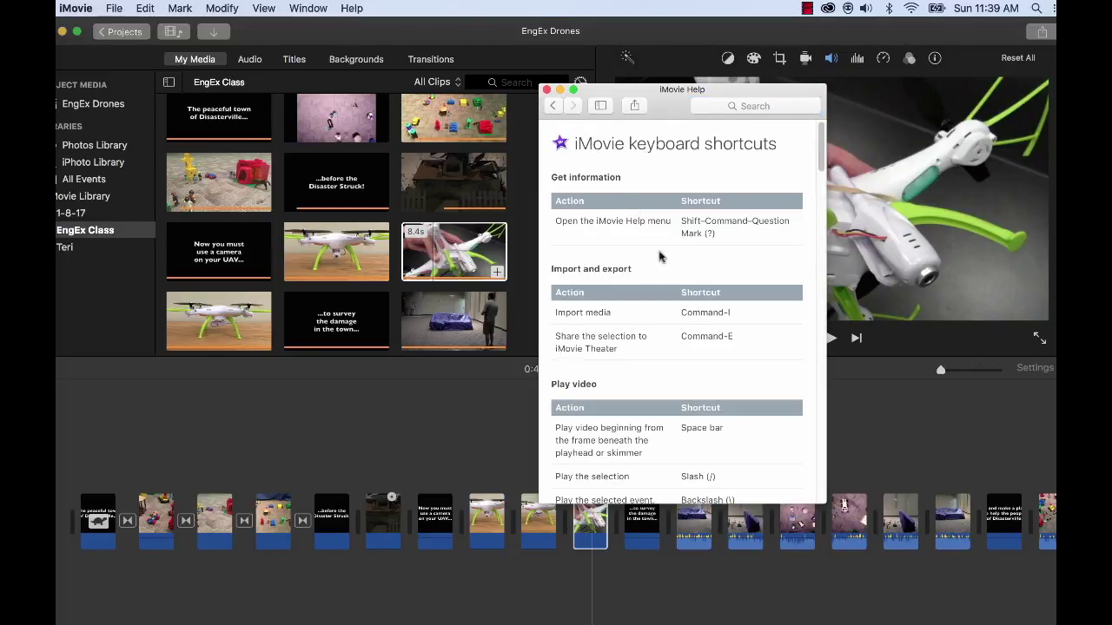
scroll(659, 257, "down", 15)
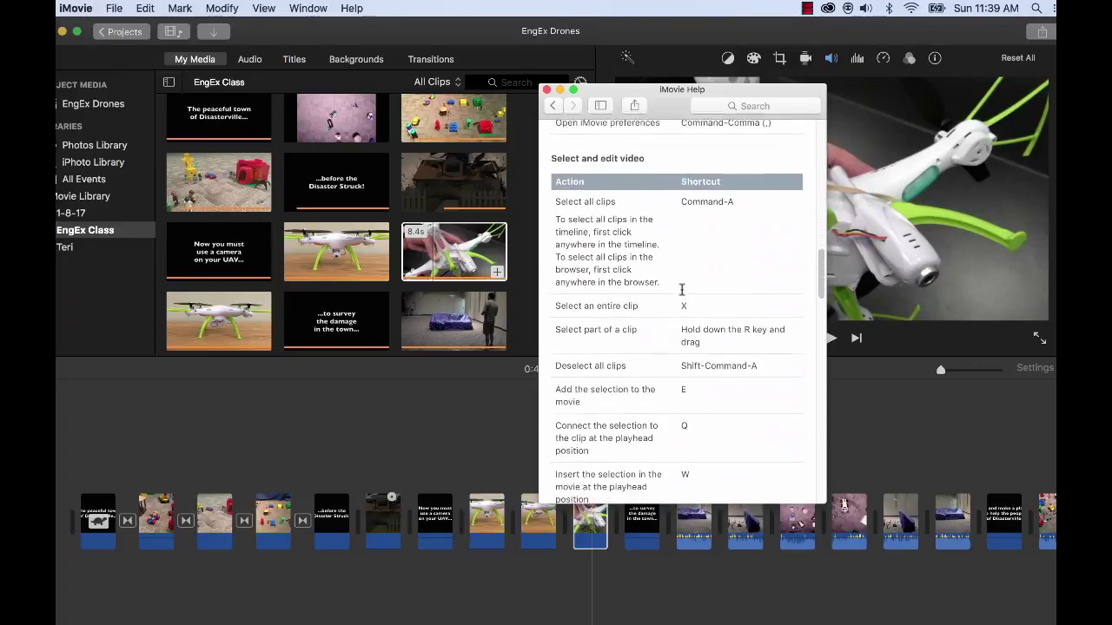
scroll(682, 289, "down", 20)
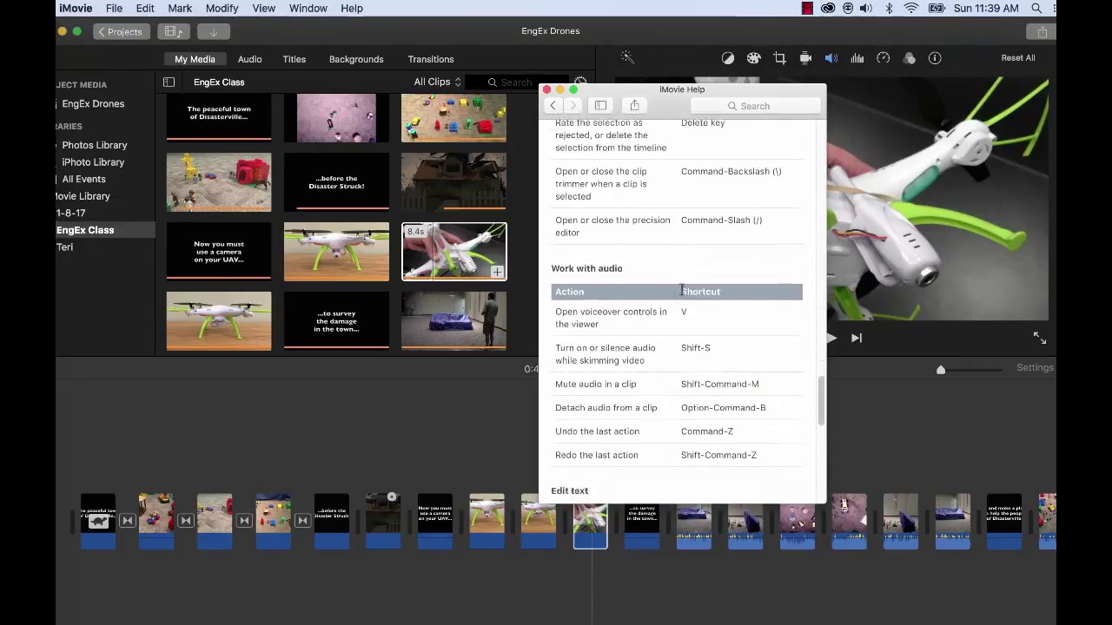
scroll(682, 290, "down", 15)
scroll(682, 289, "up", 20)
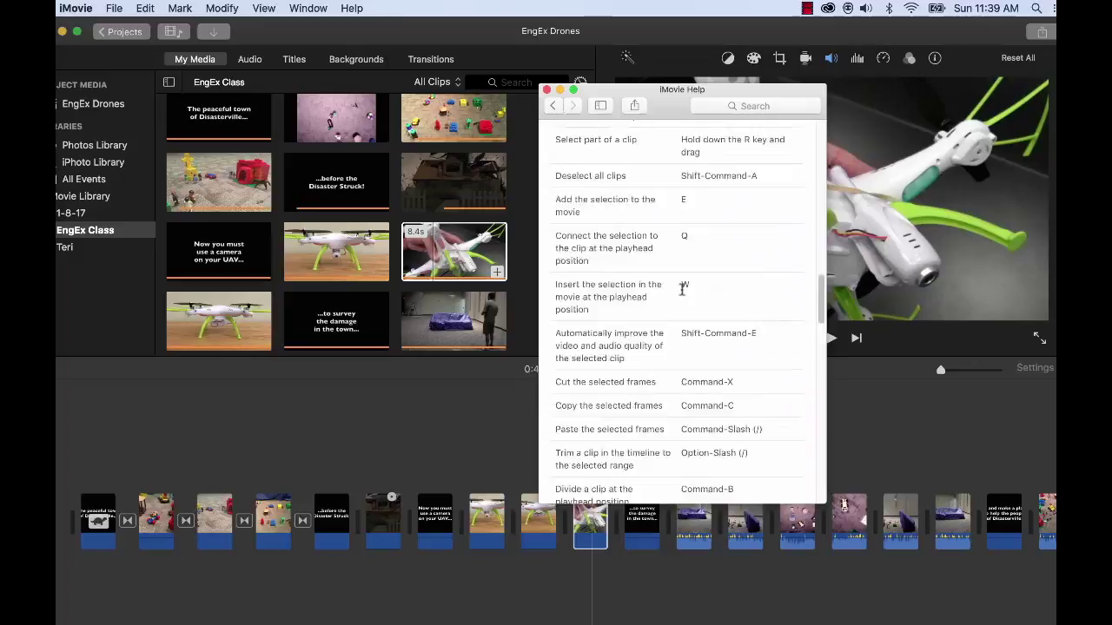
scroll(682, 289, "up", 5)
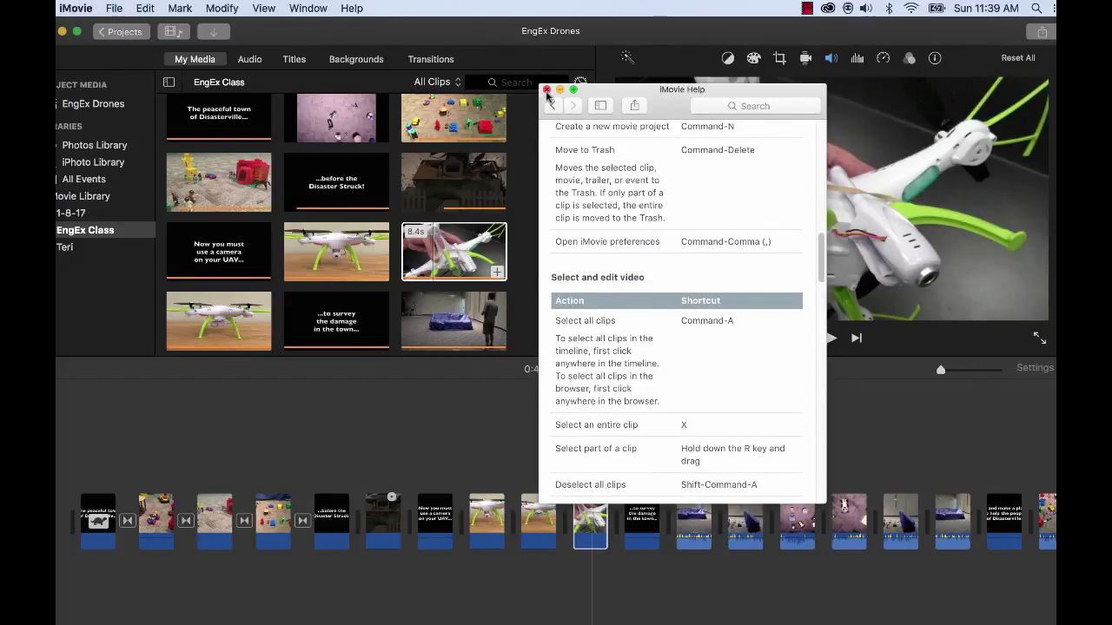
left_click(547, 90)
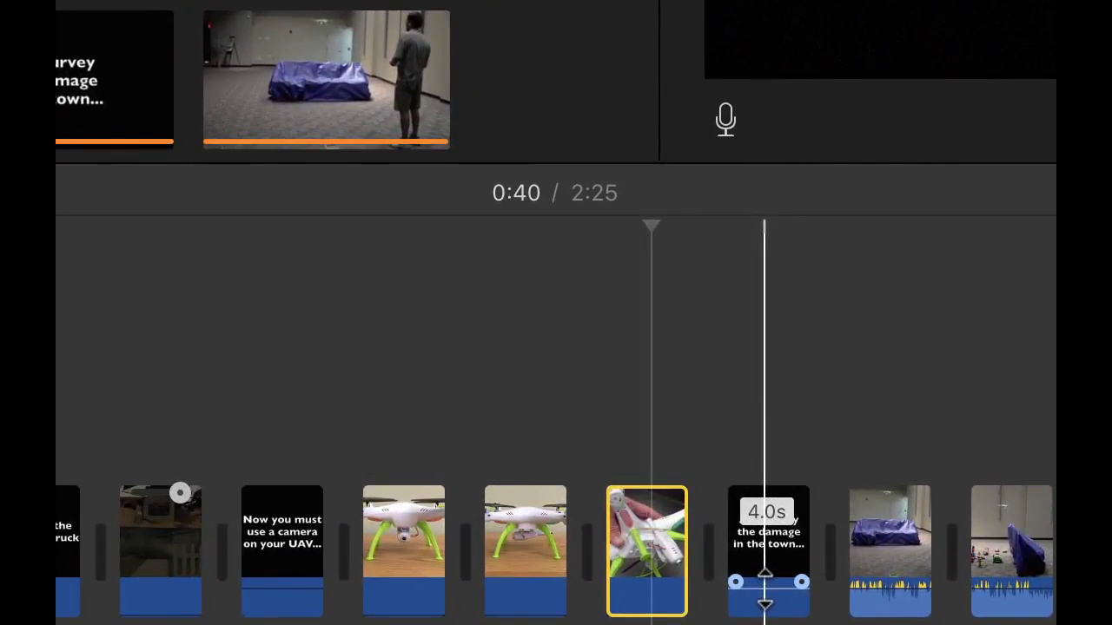
- Lower the damage-survey title's volume to nearly 0%, then preview from 0:43 and pause at 0:46
mouse_move(764, 589)
left_mouse_down()
mouse_move(773, 615)
mouse_move(777, 597)
left_mouse_up()
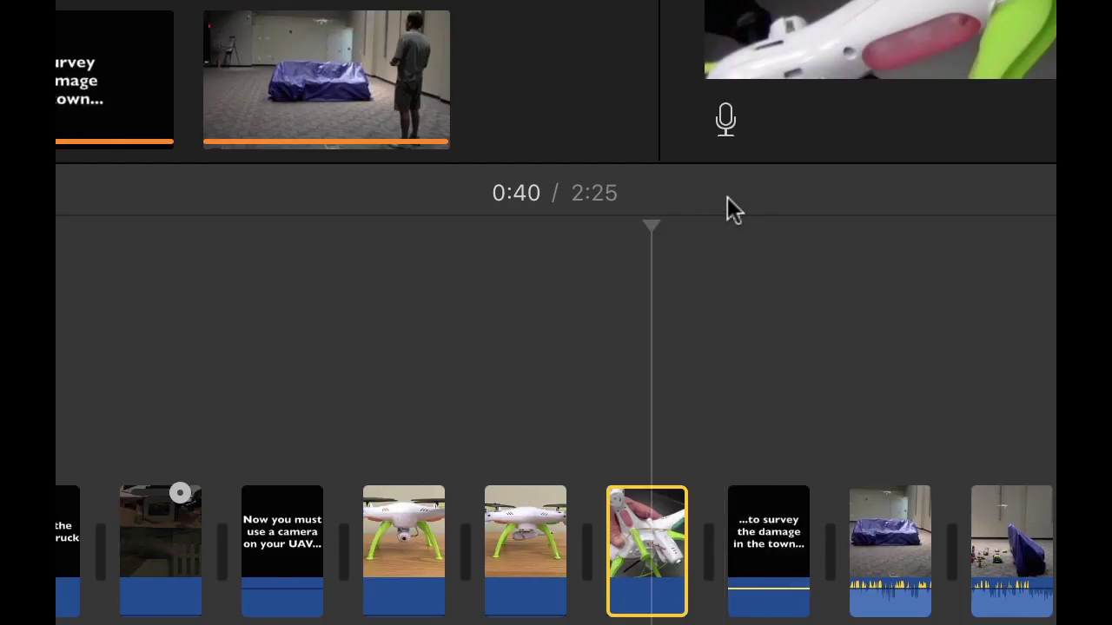
left_click(723, 223)
key("space")
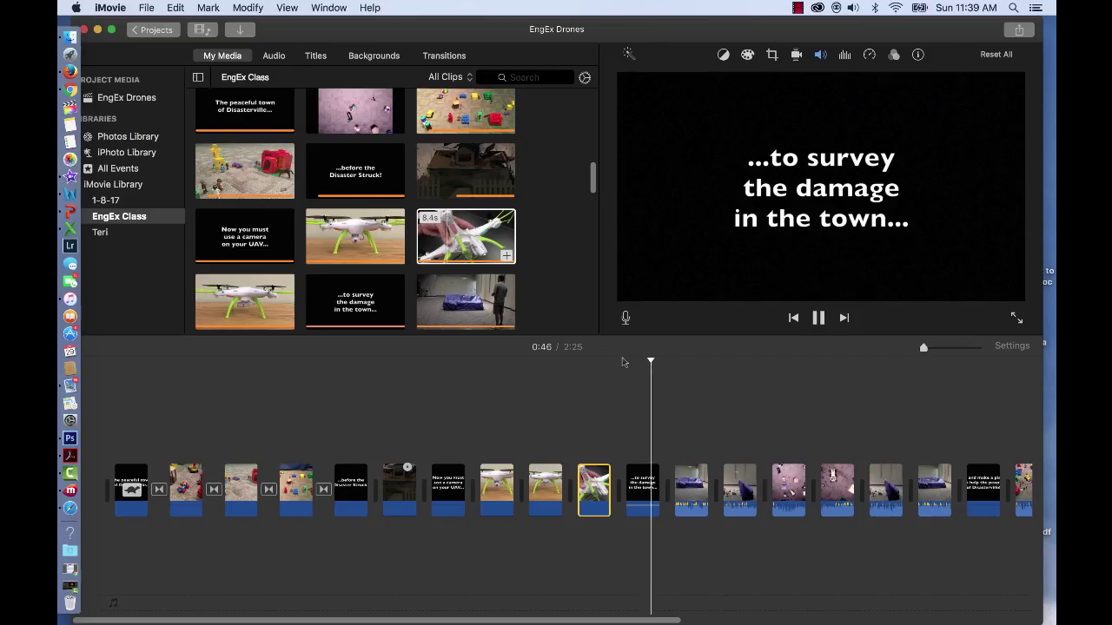
key("space")
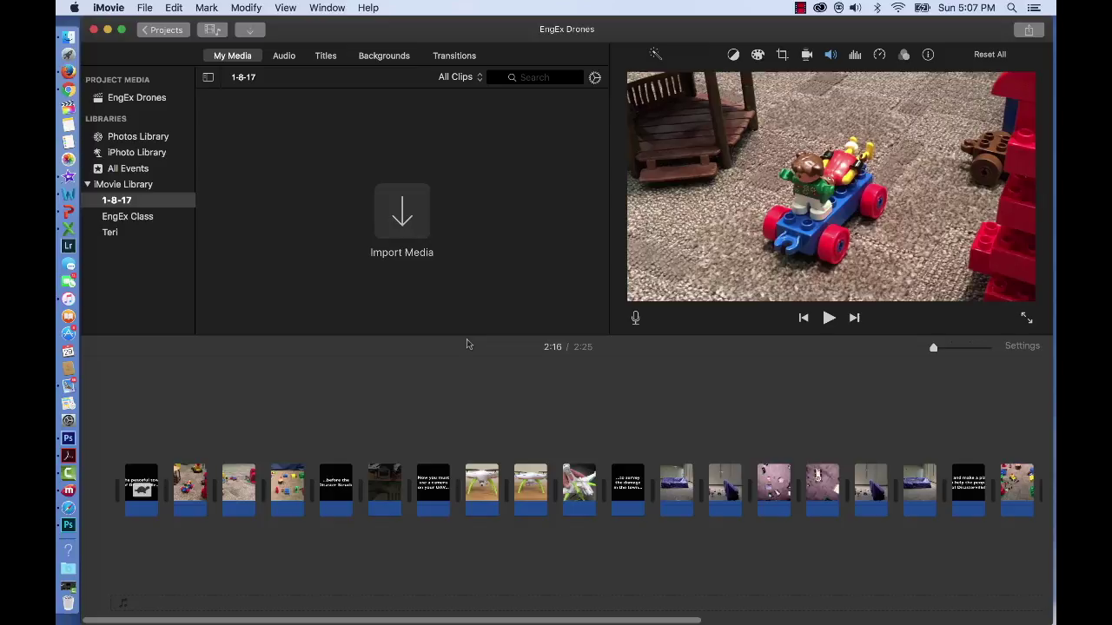
- Return the playhead to 0:00 and briefly preview the opening 'The peaceful town of Disasterville...' title
left_click(325, 369)
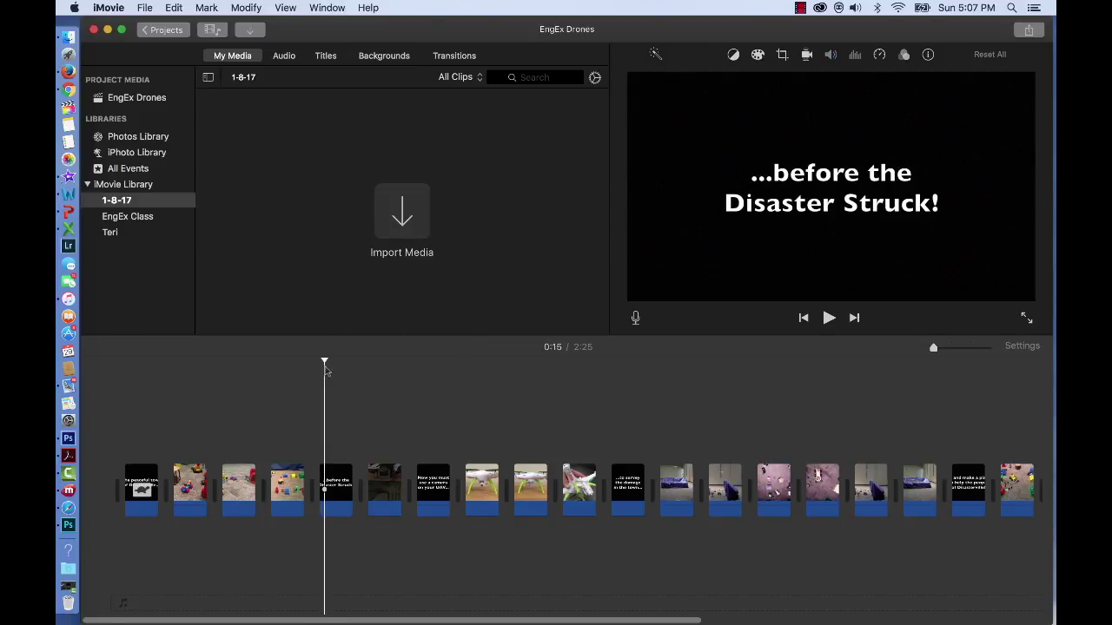
left_click_drag(325, 369, 117, 324)
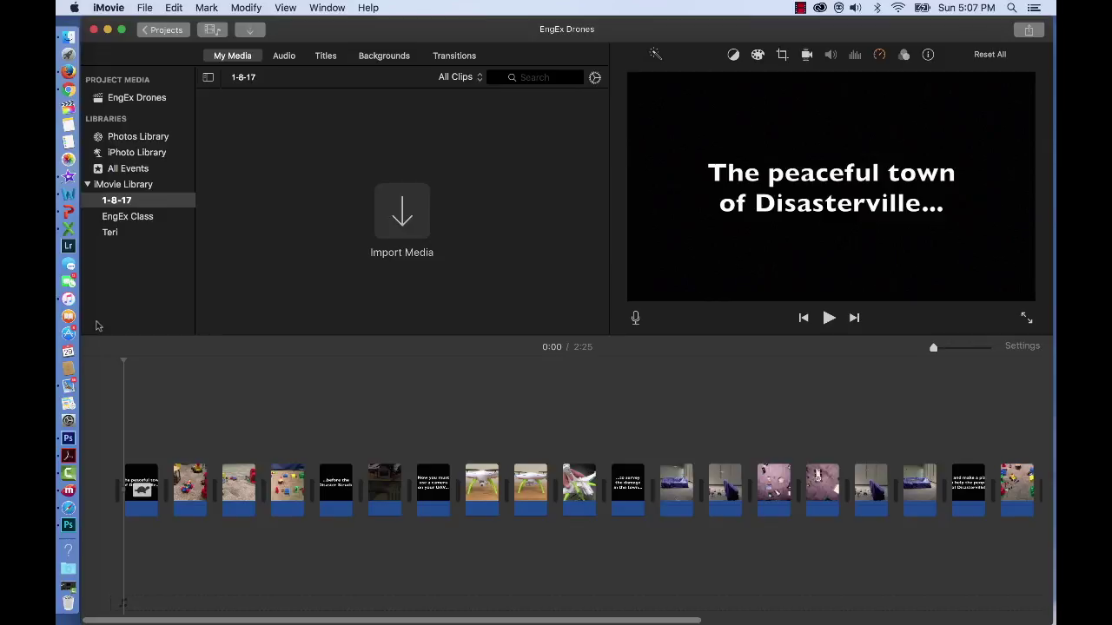
key("space")
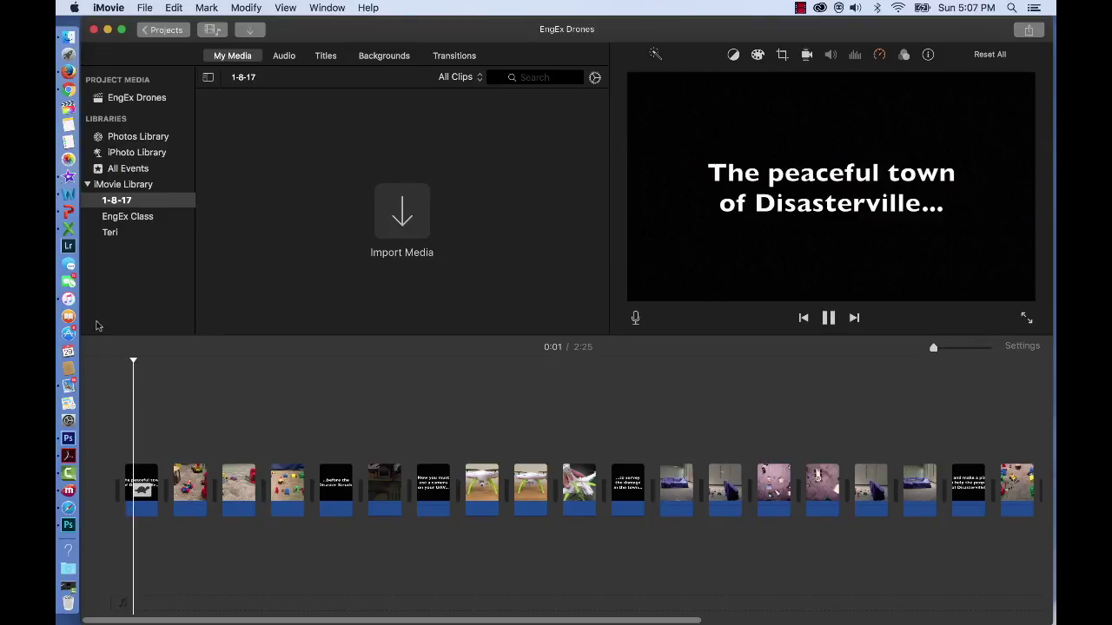
key("space")
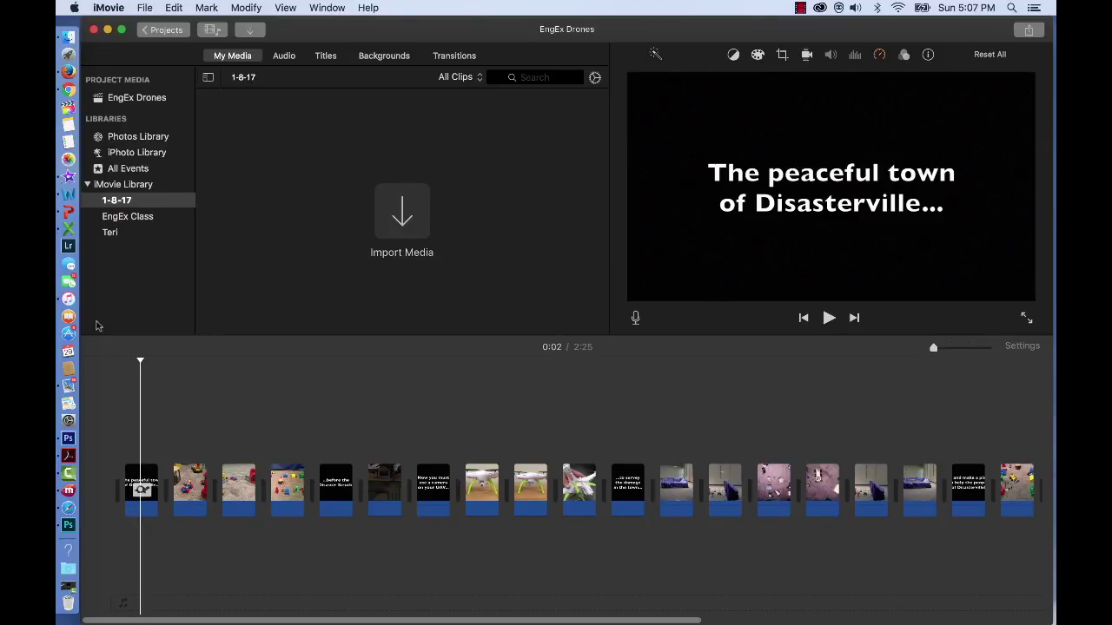
key("backslash")
left_click(336, 317)
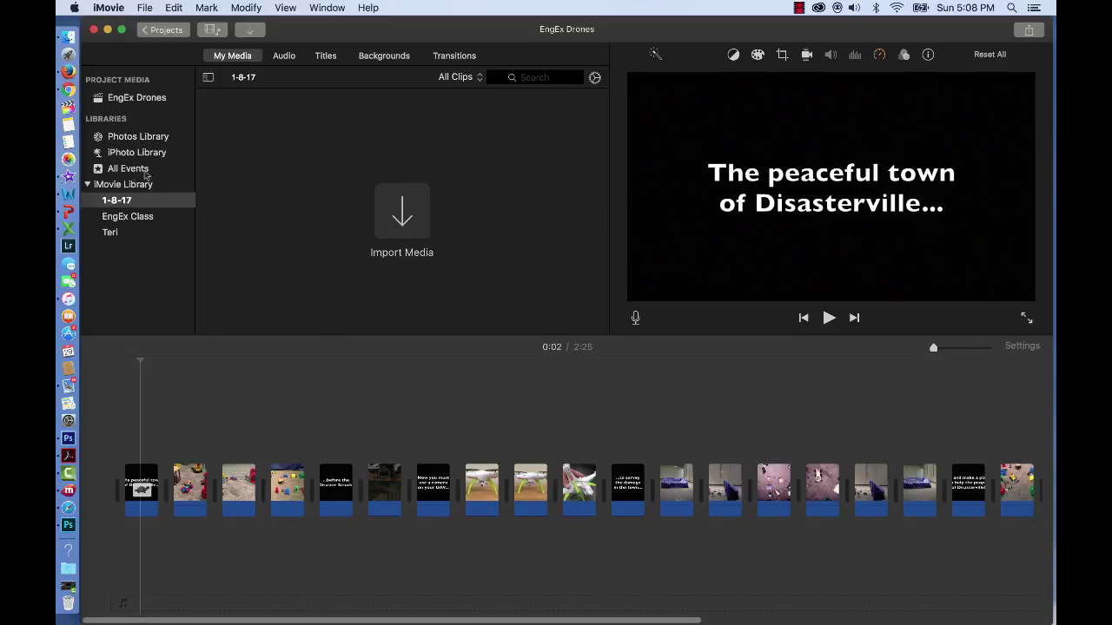
- Show the iTunes music library in the Audio browser from the EngEx Class event
left_click(125, 219)
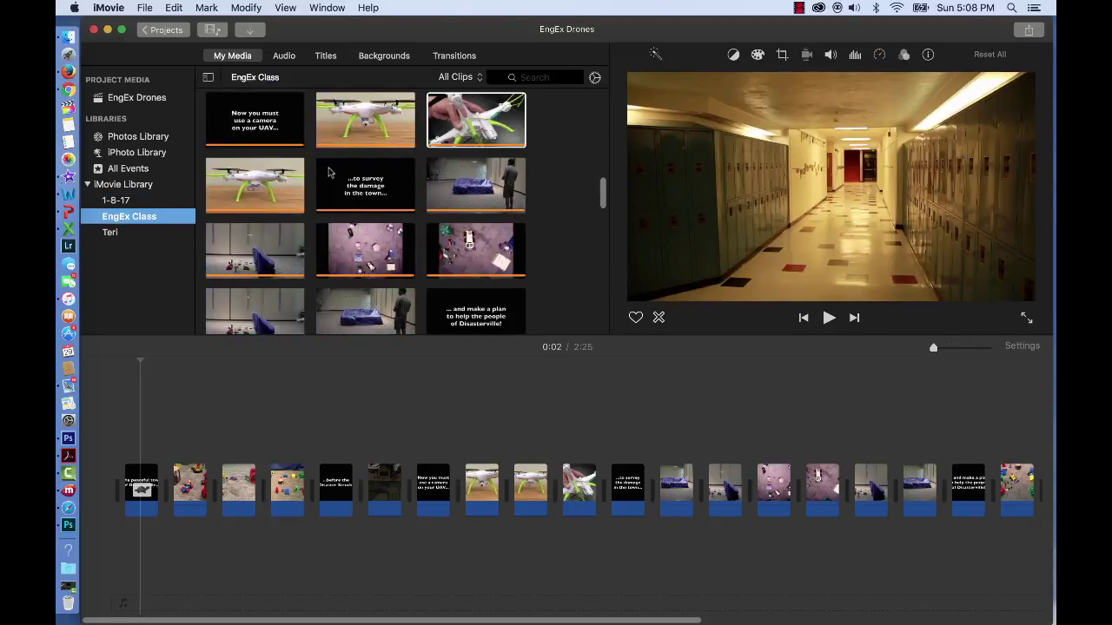
left_click(284, 56)
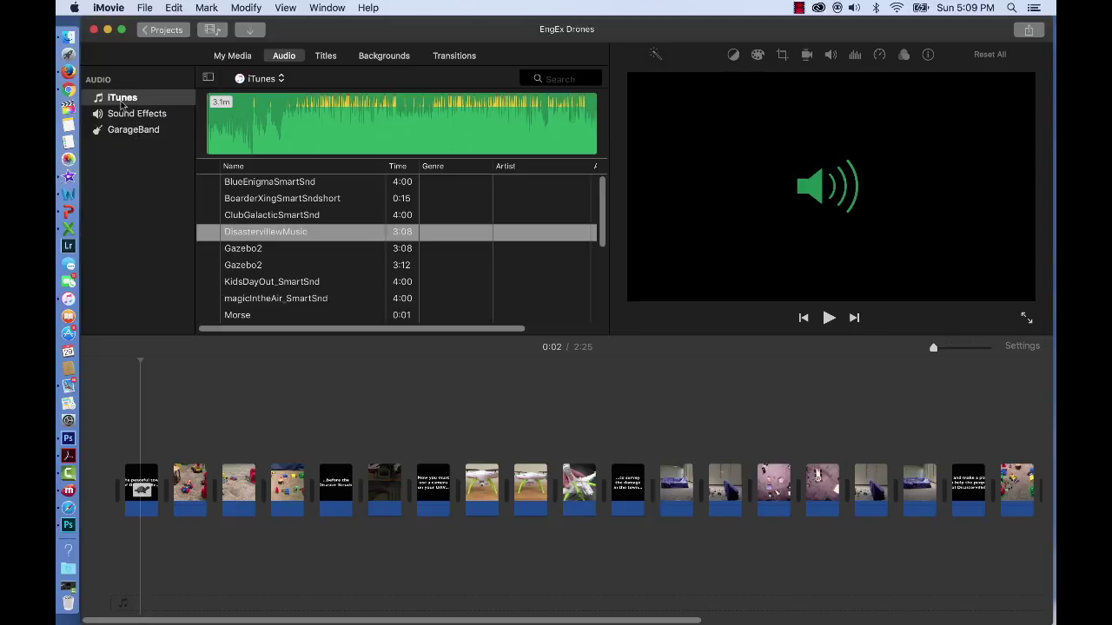
right_click(122, 105)
left_click(123, 98)
scroll(282, 293, "down", 5)
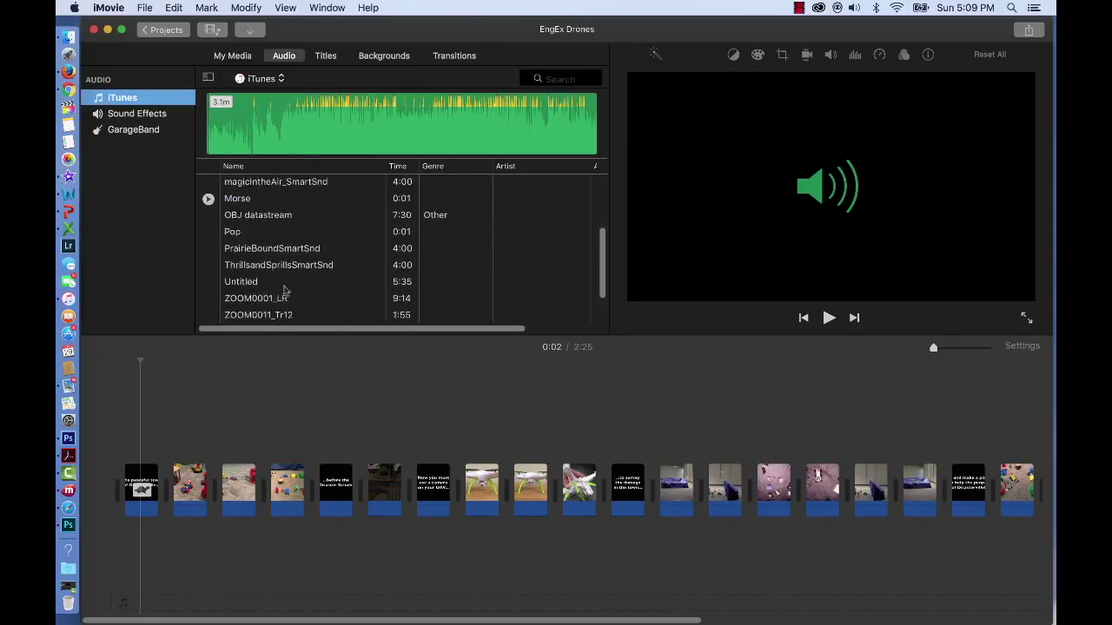
scroll(285, 292, "up", 5)
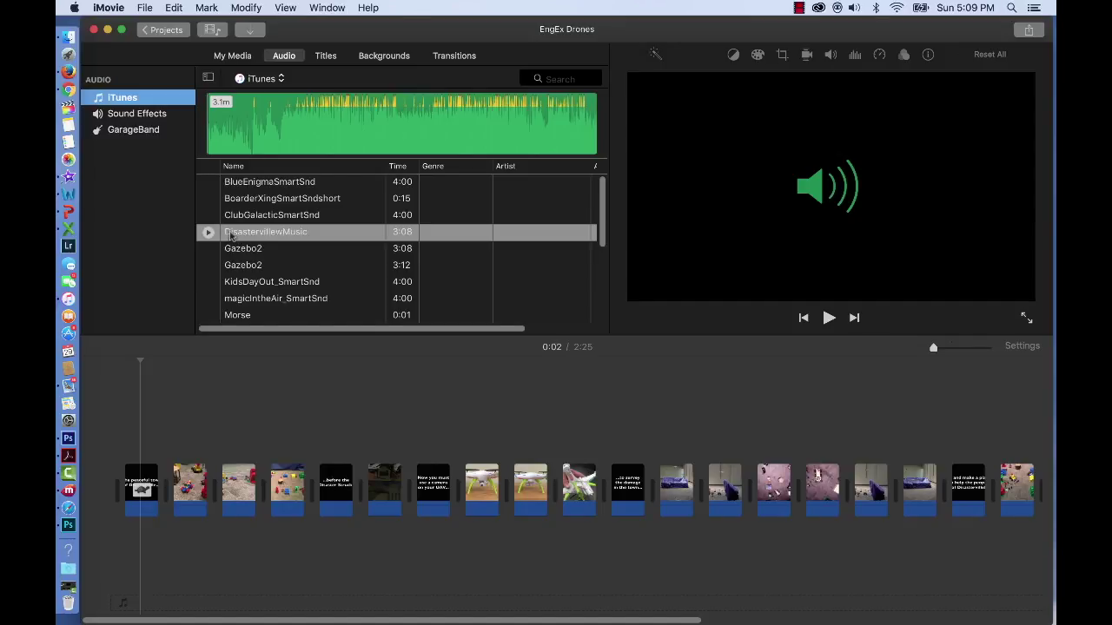
- Add DisastervilleMusic as background music, extending the movie to 3:07, and return to the earlier clips
key("e")
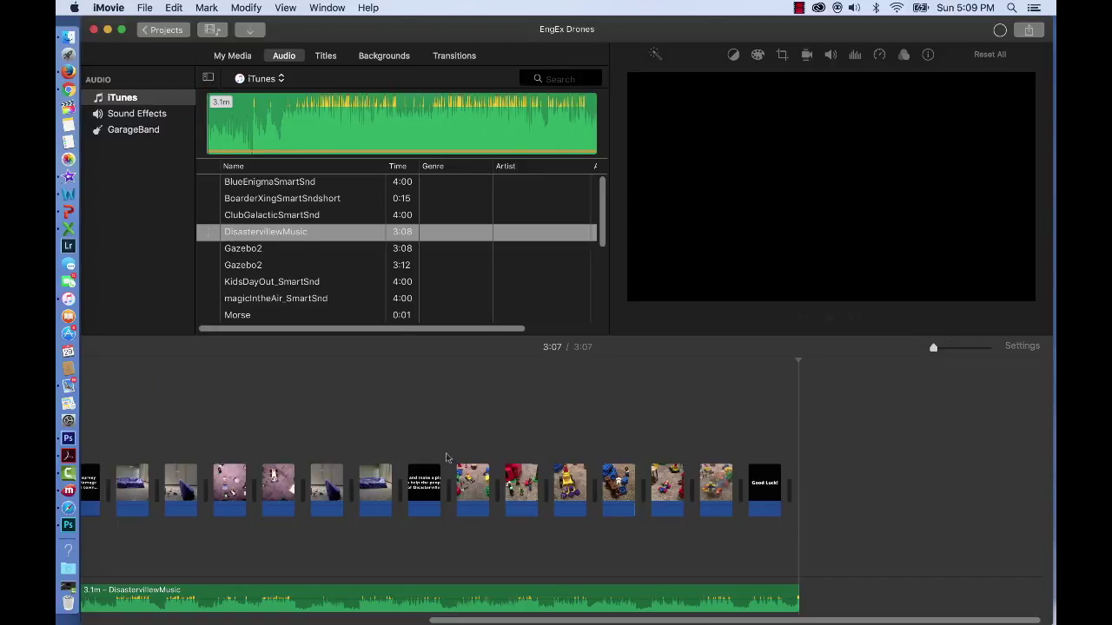
scroll(152, 579, "left", 5)
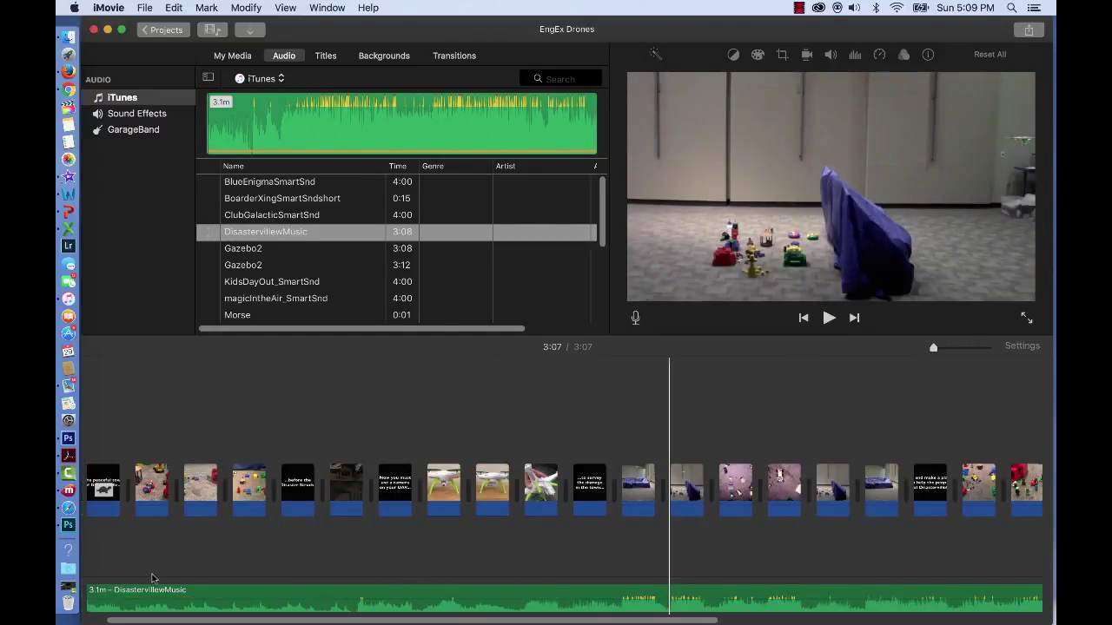
left_click(250, 599)
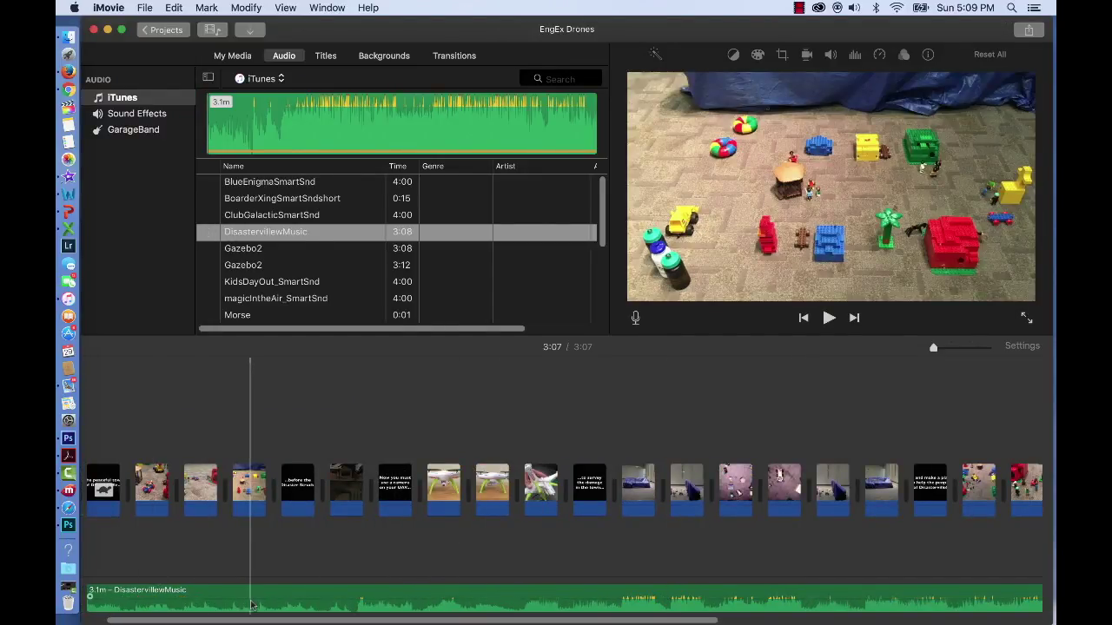
scroll(239, 574, "right", 1)
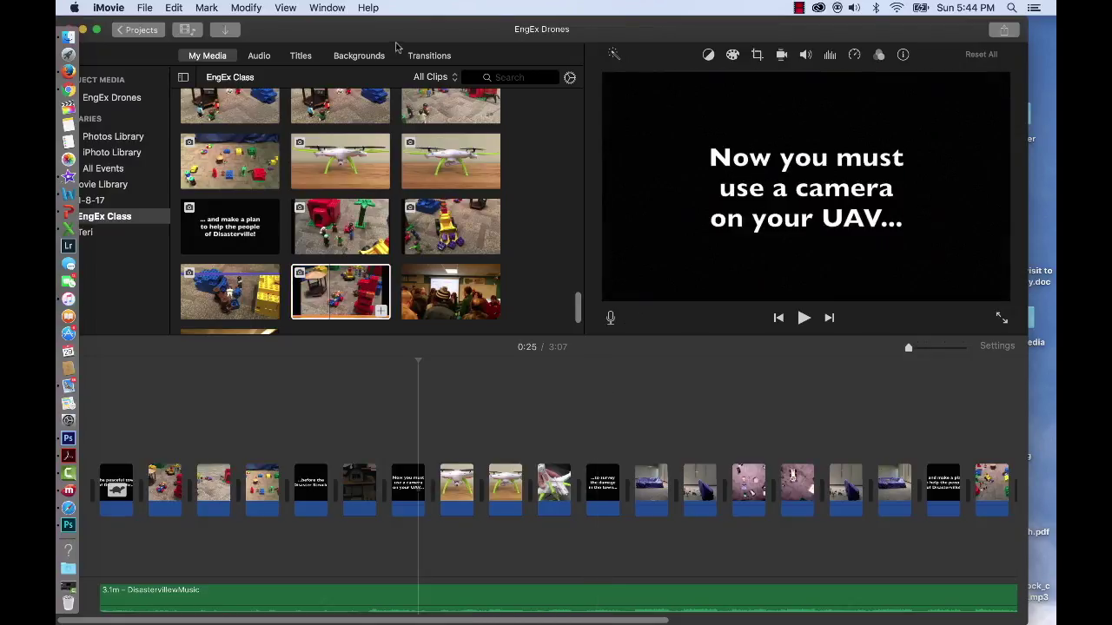
left_click_drag(398, 33, 422, 33)
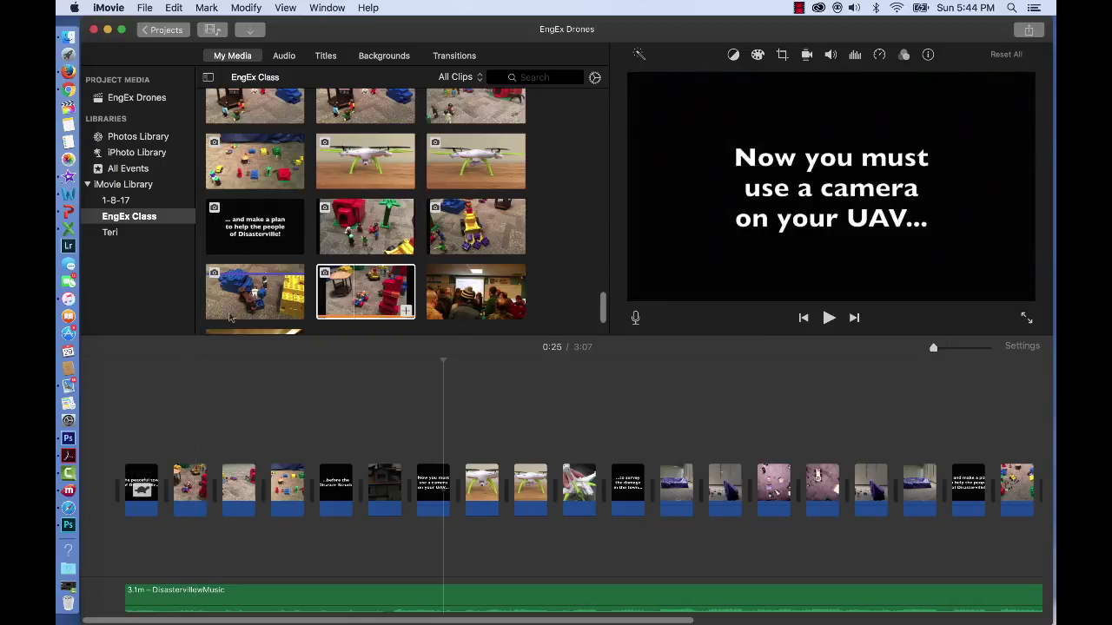
scroll(257, 232, "up", 10)
scroll(257, 232, "up", 10)
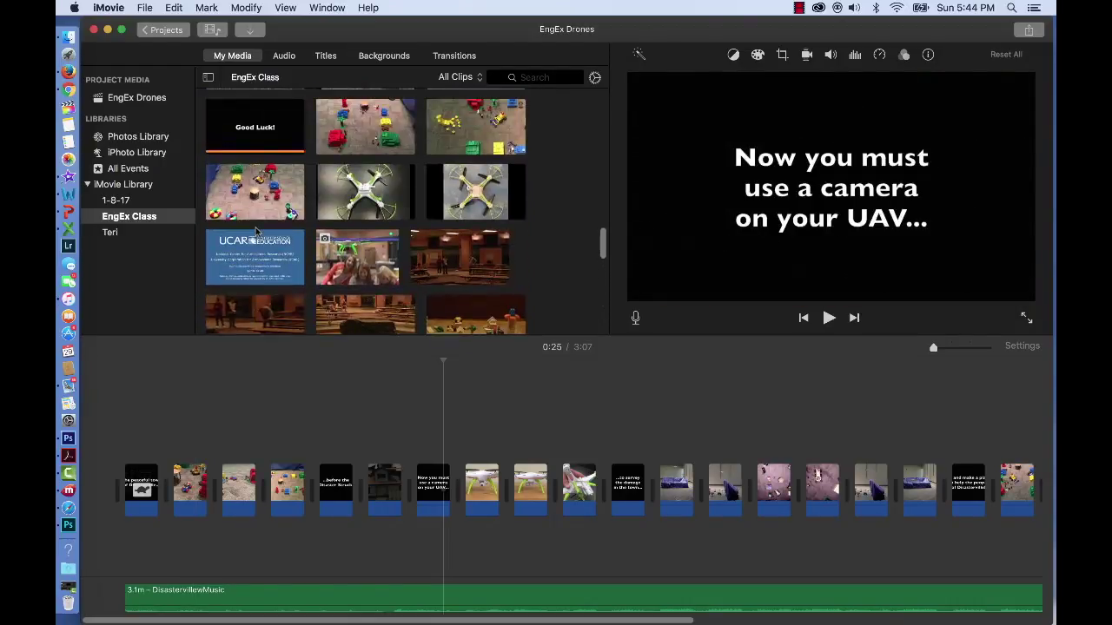
scroll(257, 232, "up", 5)
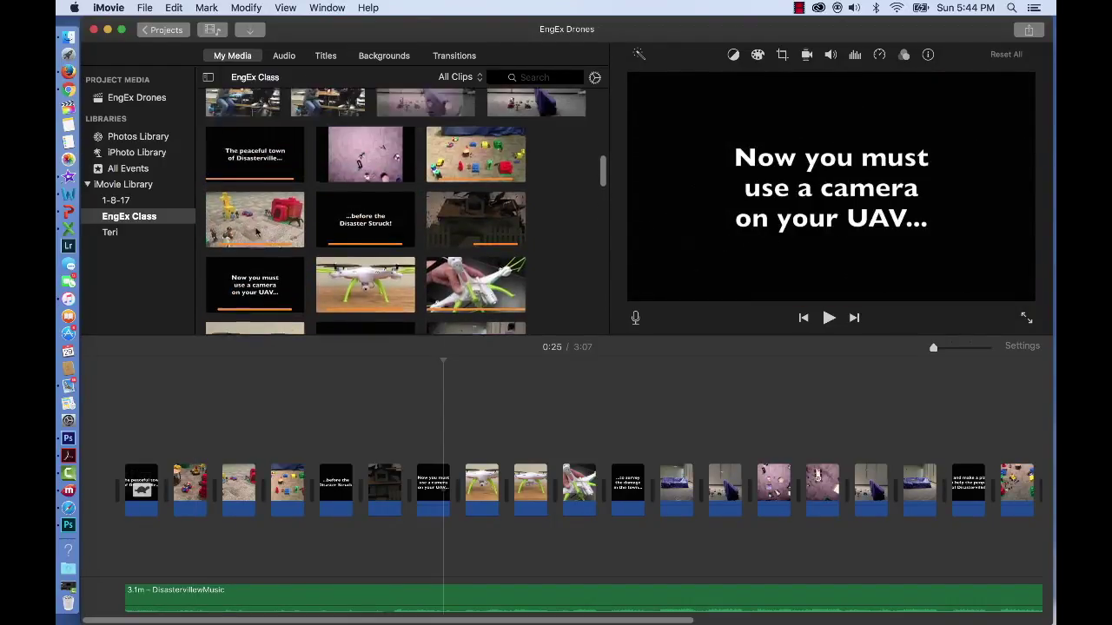
left_click(246, 196)
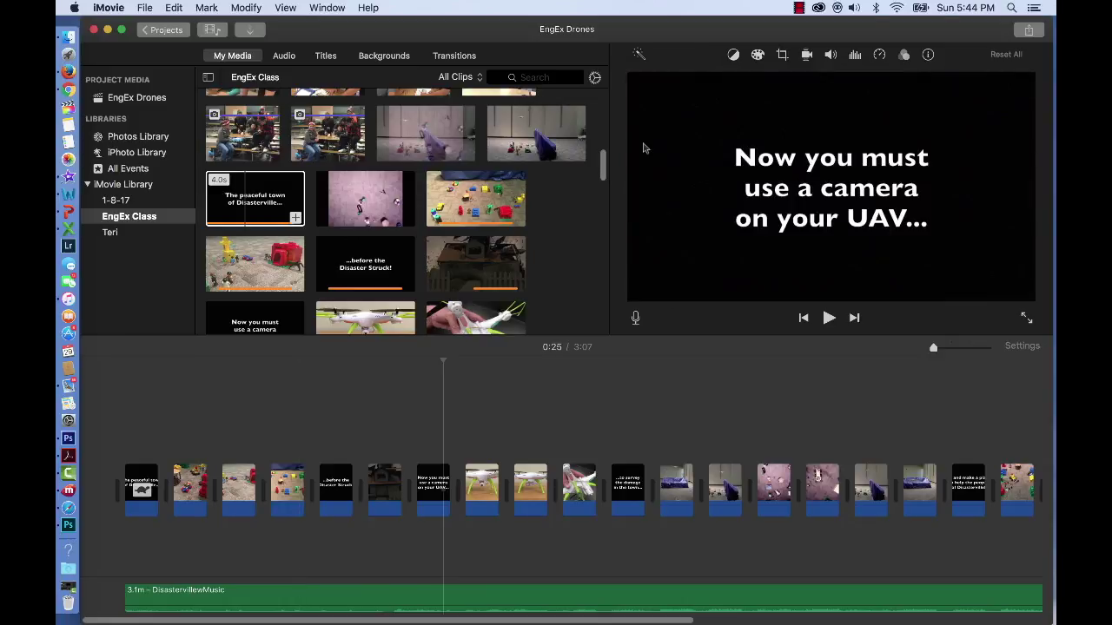
- Show clip name and duration details and delete the transportHelp clip from the movie
left_click(928, 54)
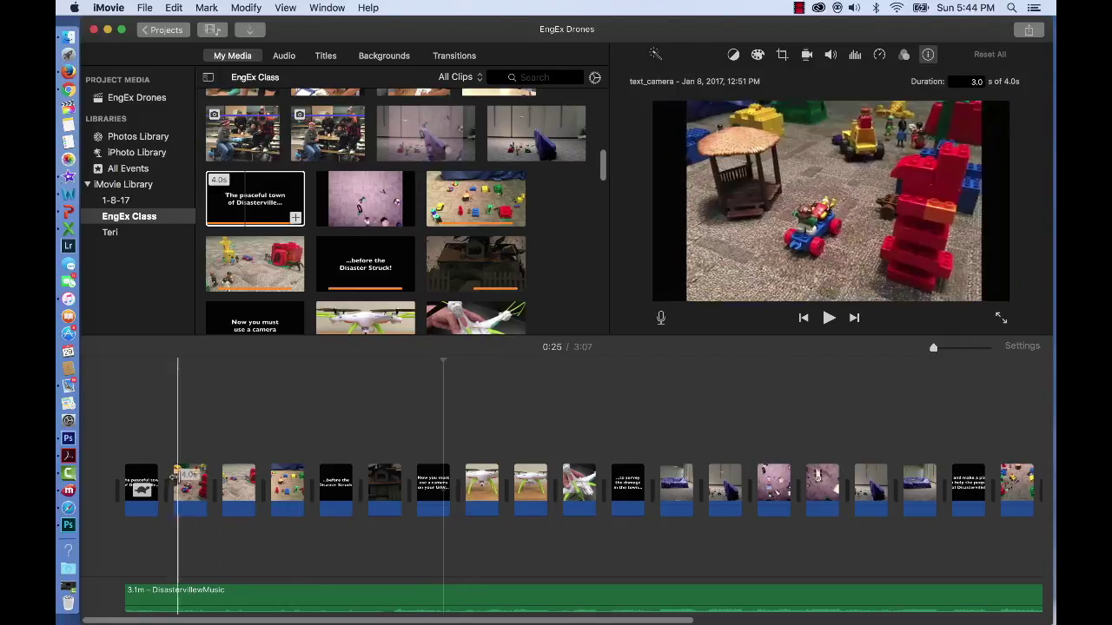
left_click(190, 477)
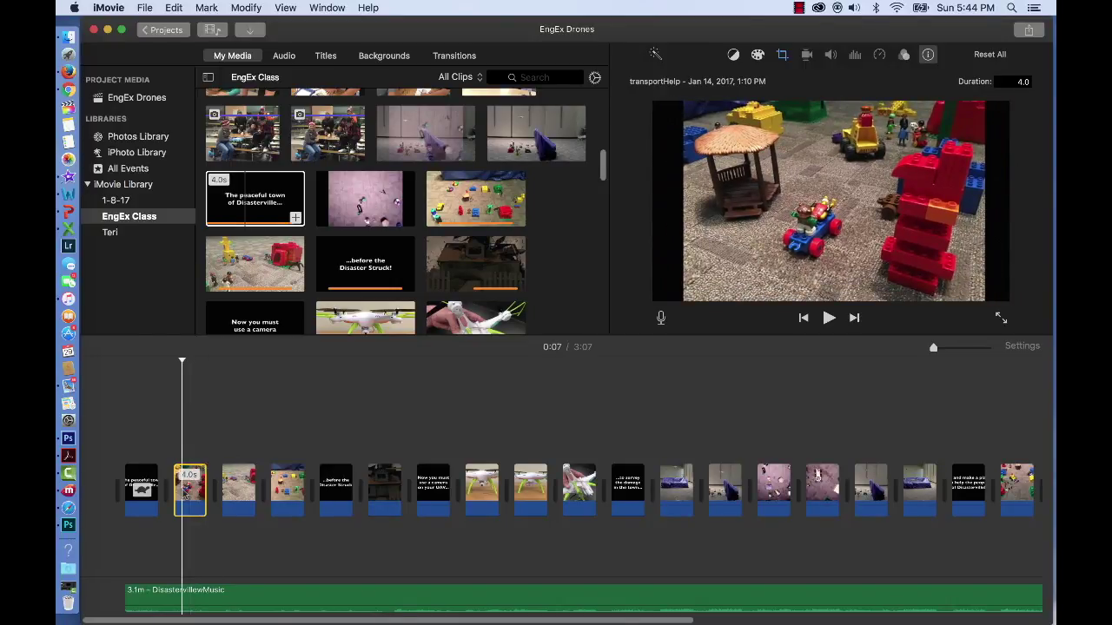
key("Delete")
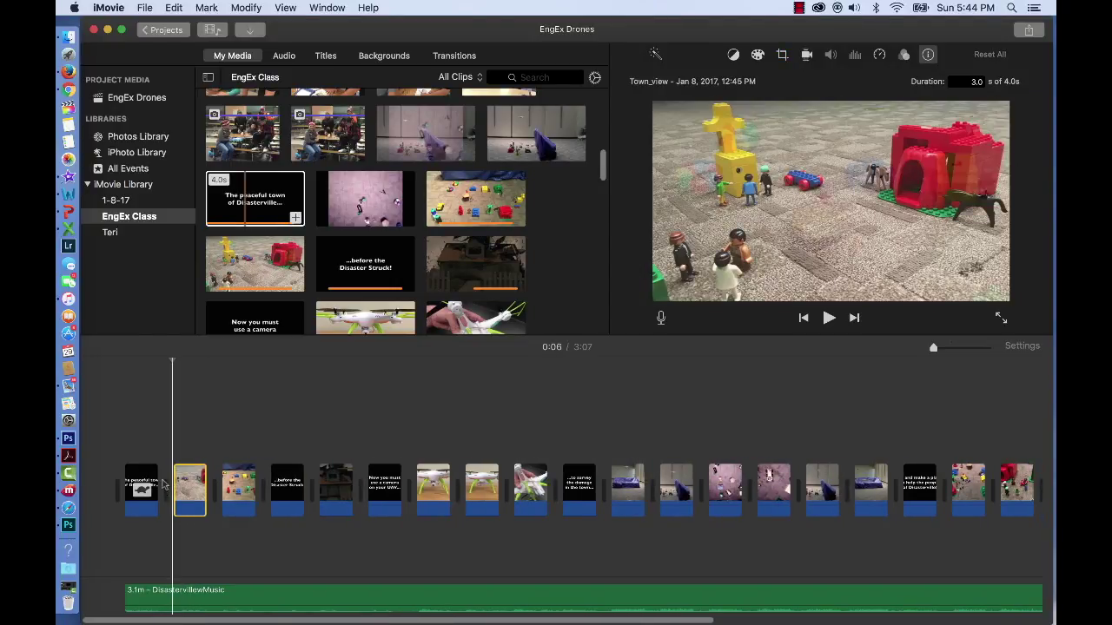
- Append the Gazebo2 clip to the movie's end, then remove that appended copy
scroll(241, 236, "down", 15)
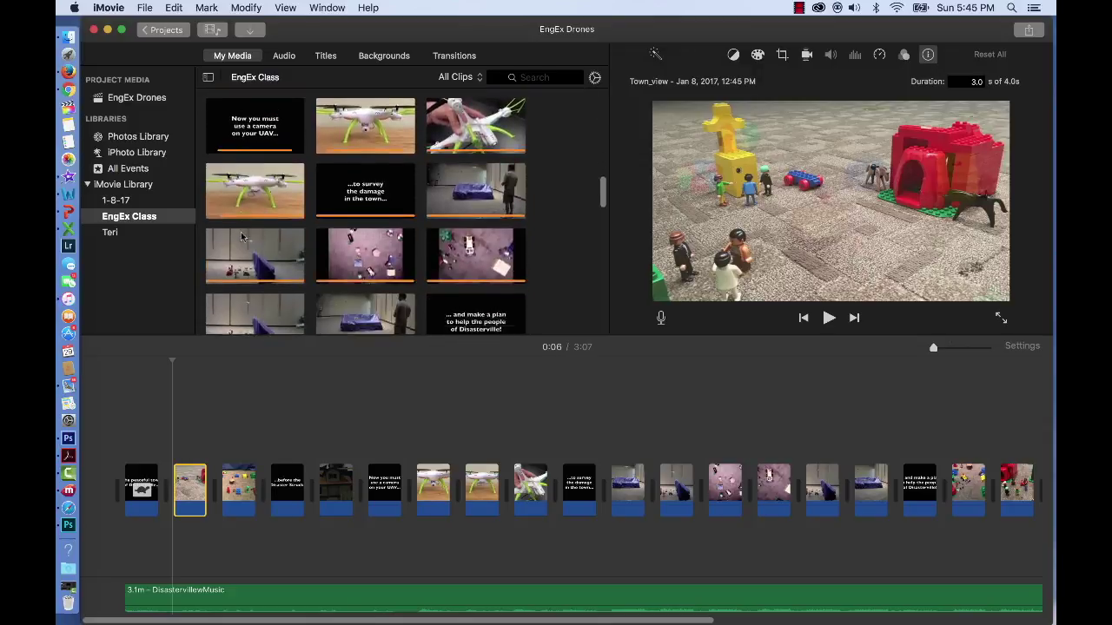
scroll(241, 236, "down", 10)
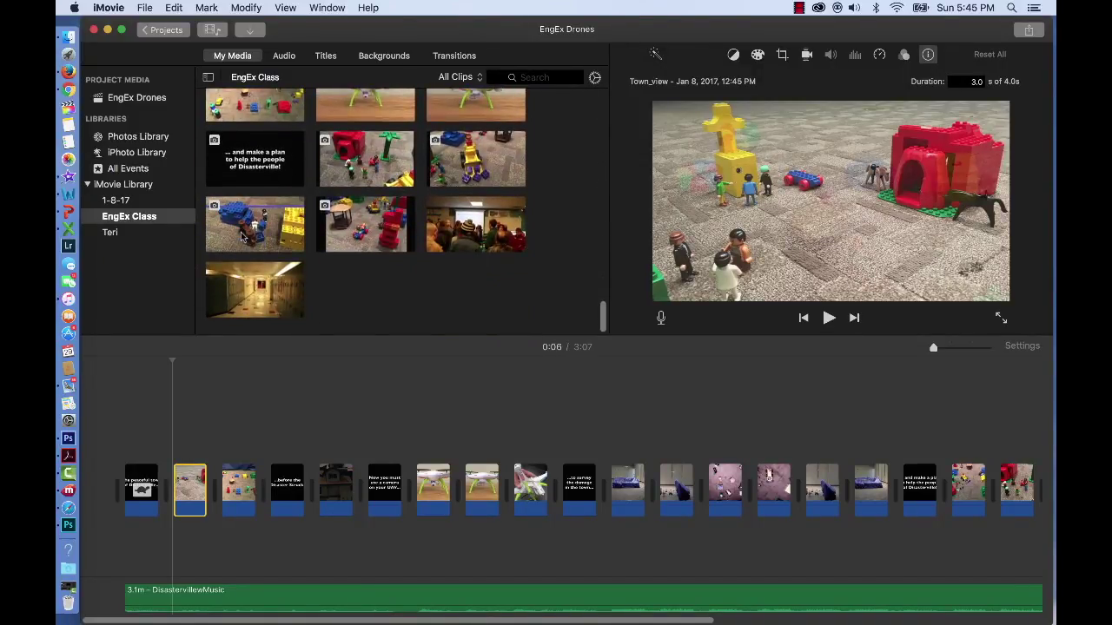
scroll(241, 236, "up", 8)
scroll(242, 236, "up", 2)
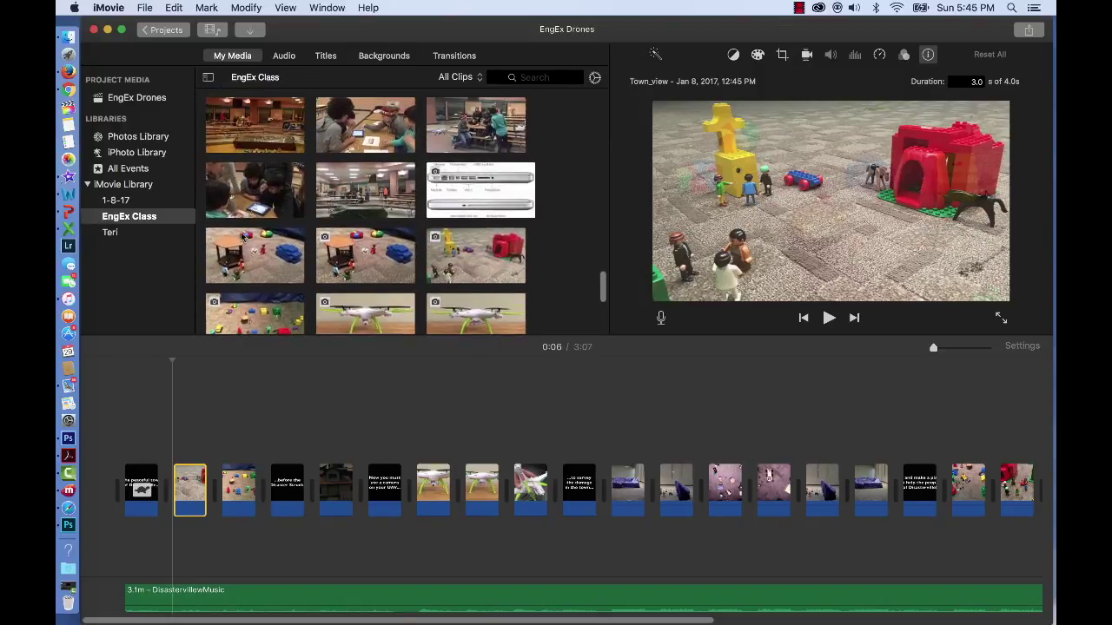
left_click(246, 270)
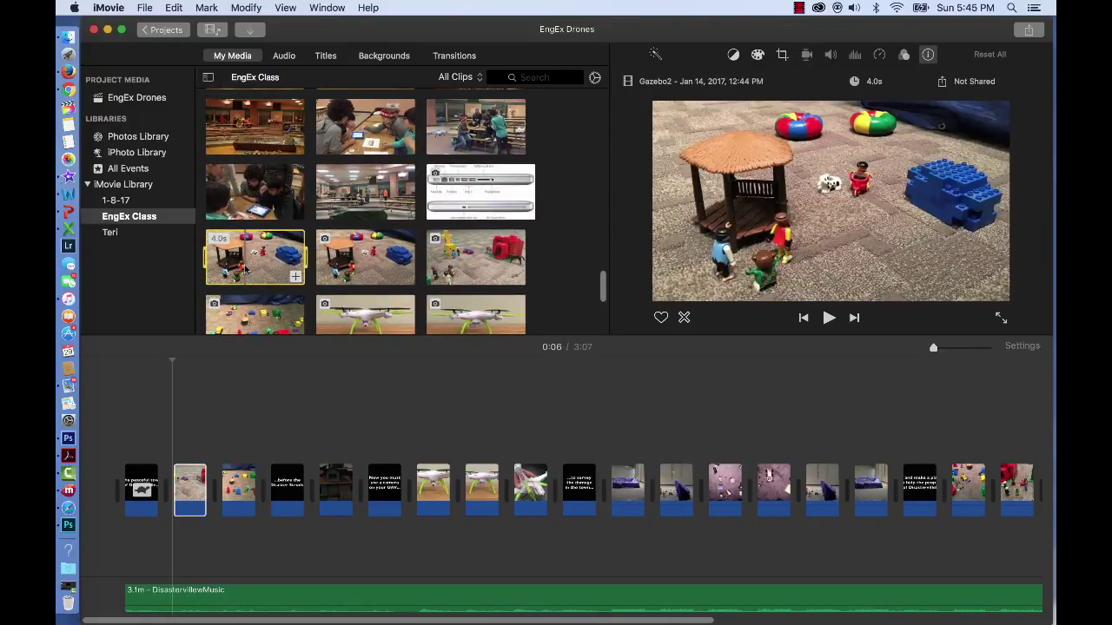
left_click(296, 277)
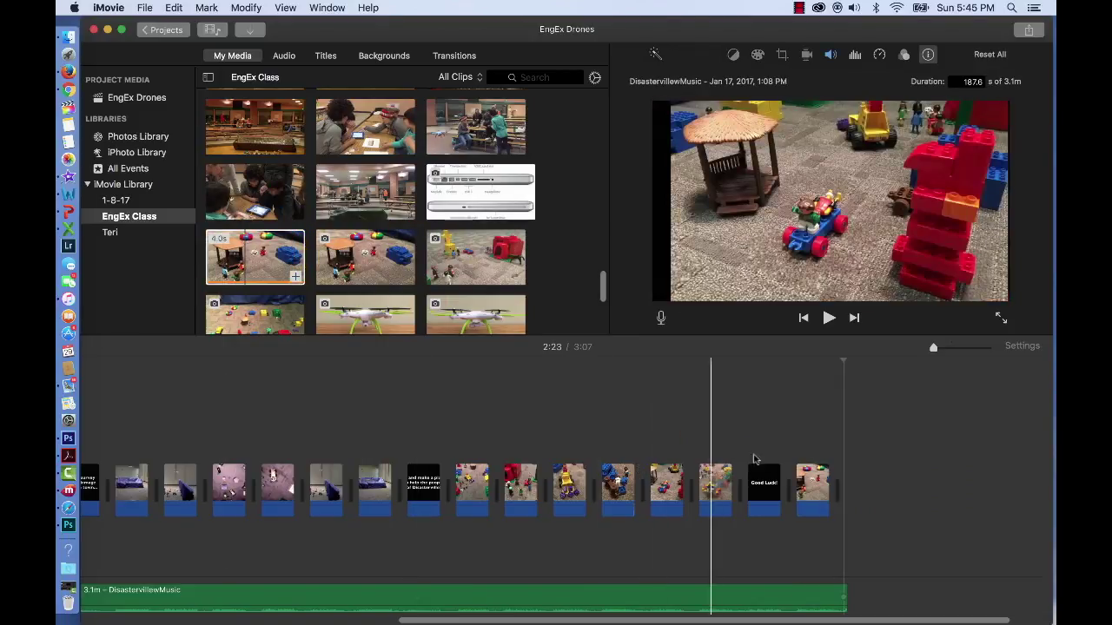
left_click(806, 488)
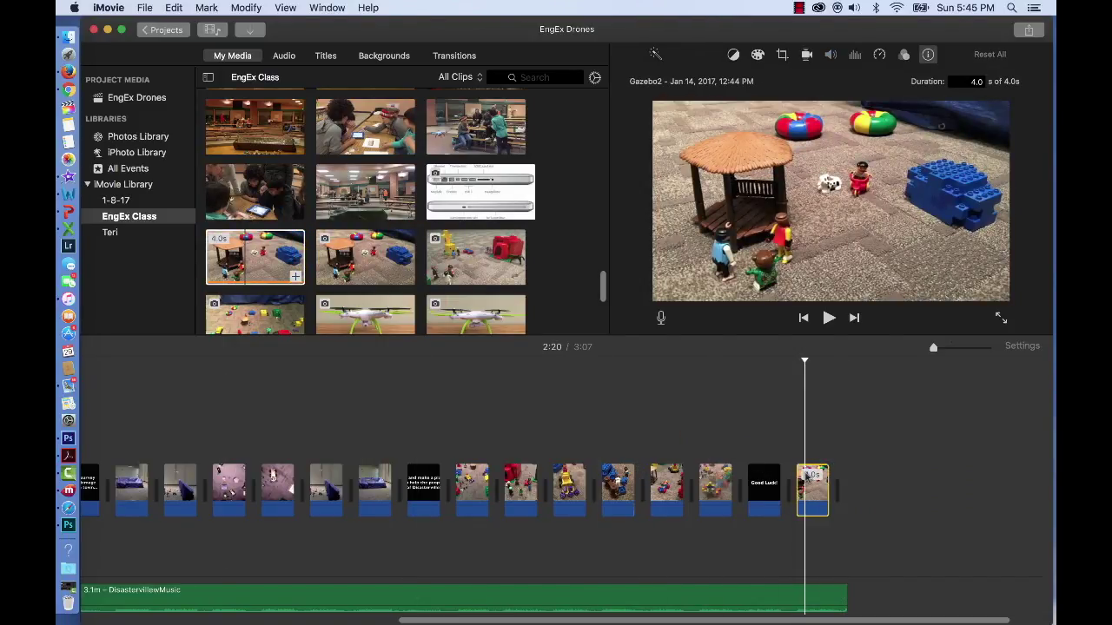
key("Delete")
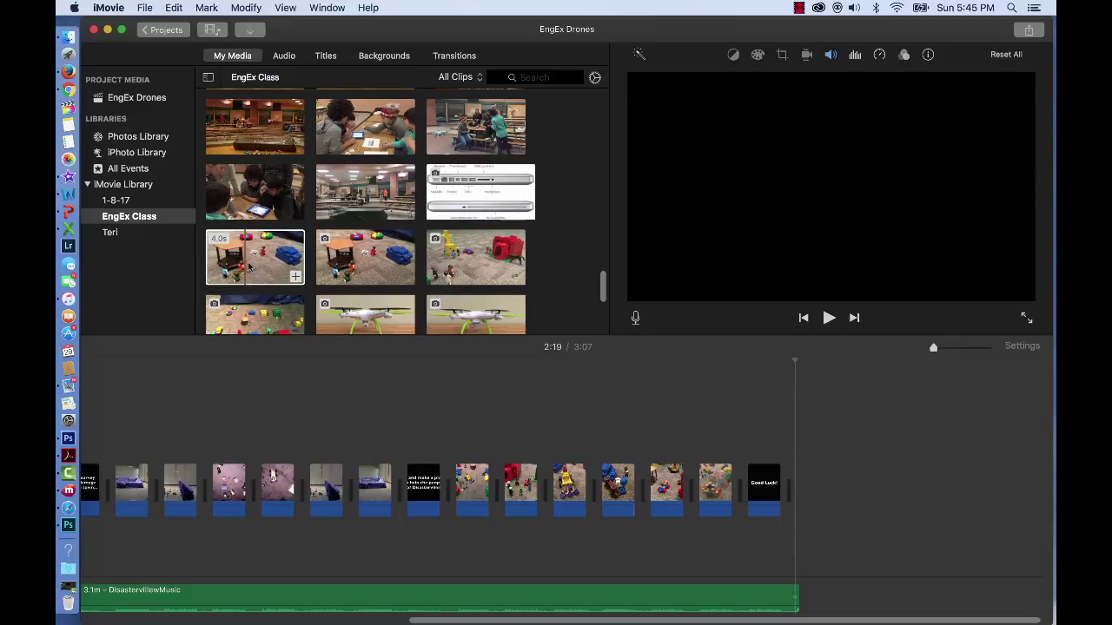
- Insert the Gazebo2 clip at the 0:06 point using the W shortcut
scroll(339, 452, "left", 10)
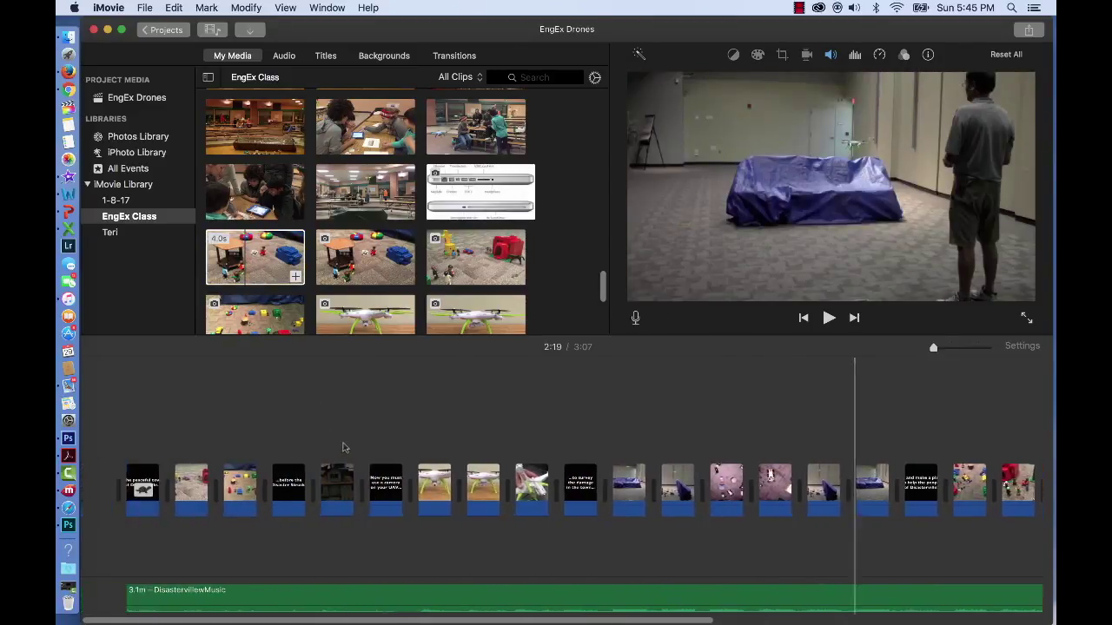
left_click(170, 392)
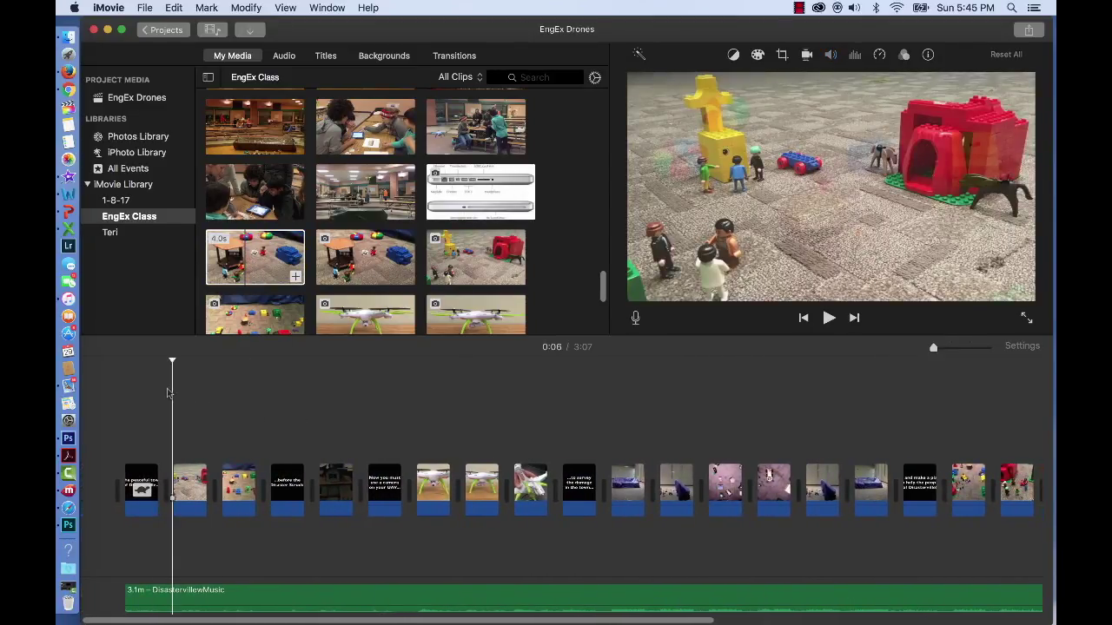
left_click(224, 271)
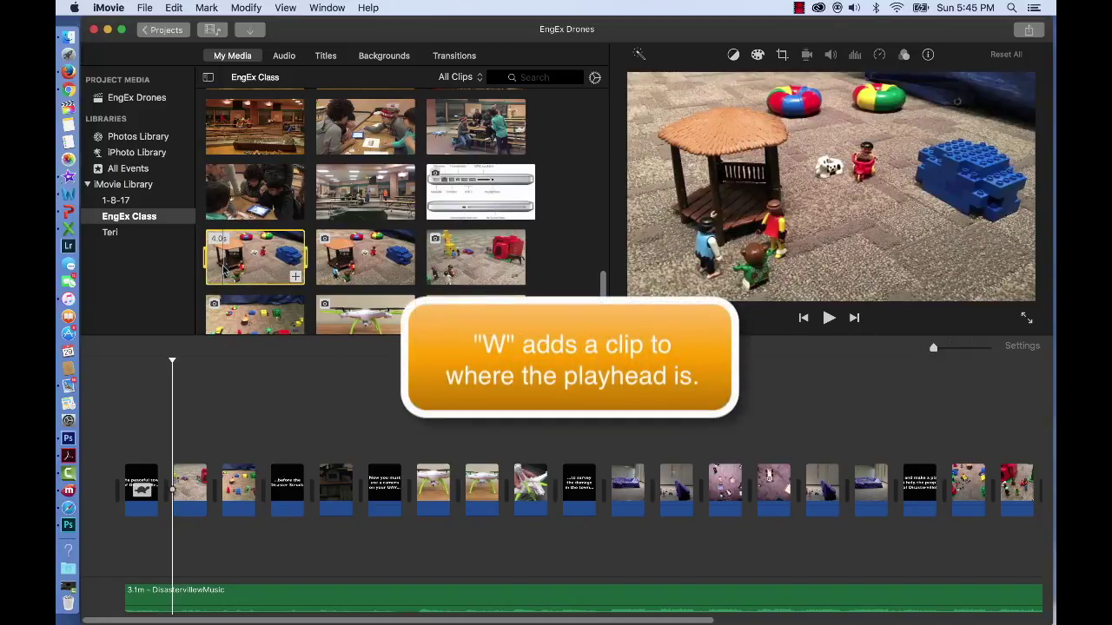
key("w")
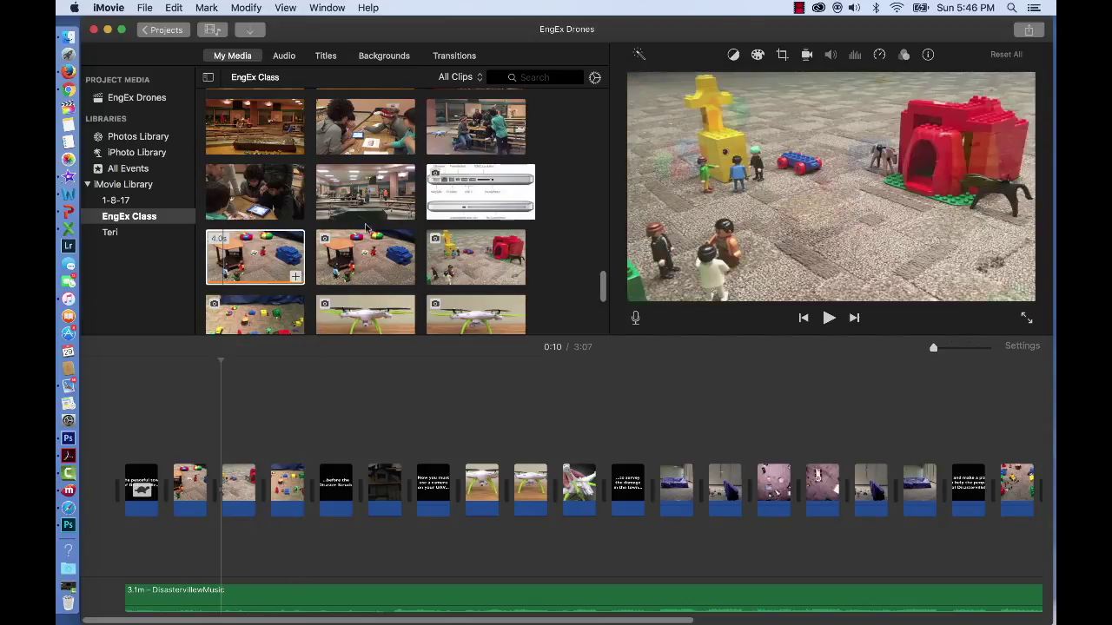
left_click(255, 257)
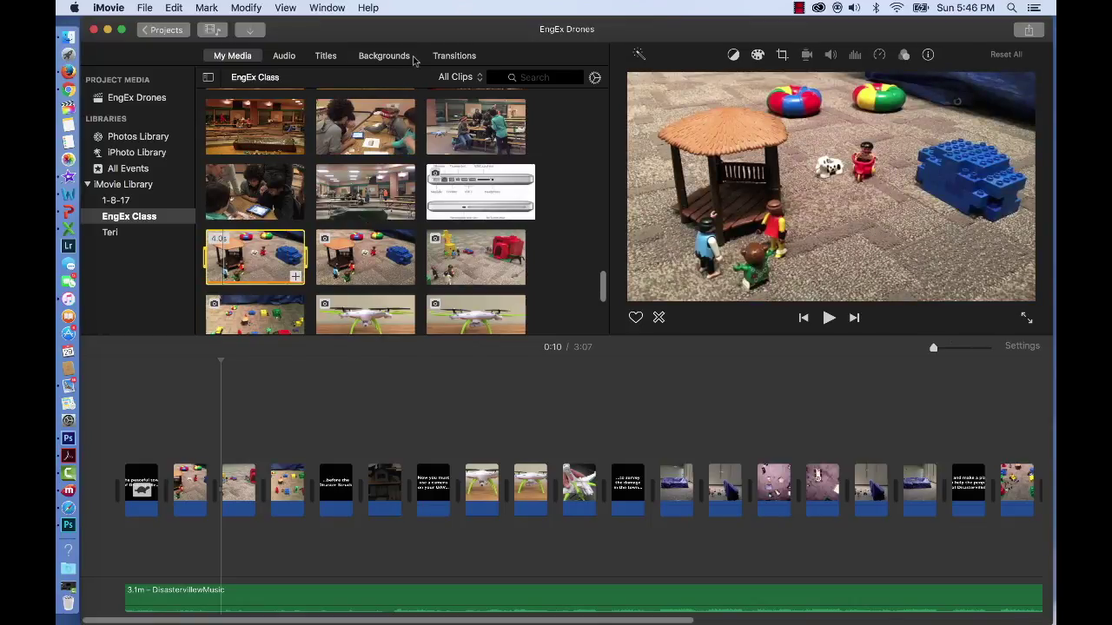
- Apply Cross Dissolve transitions to the opening 'The peaceful town of Disasterville...' title clip
left_click(452, 56)
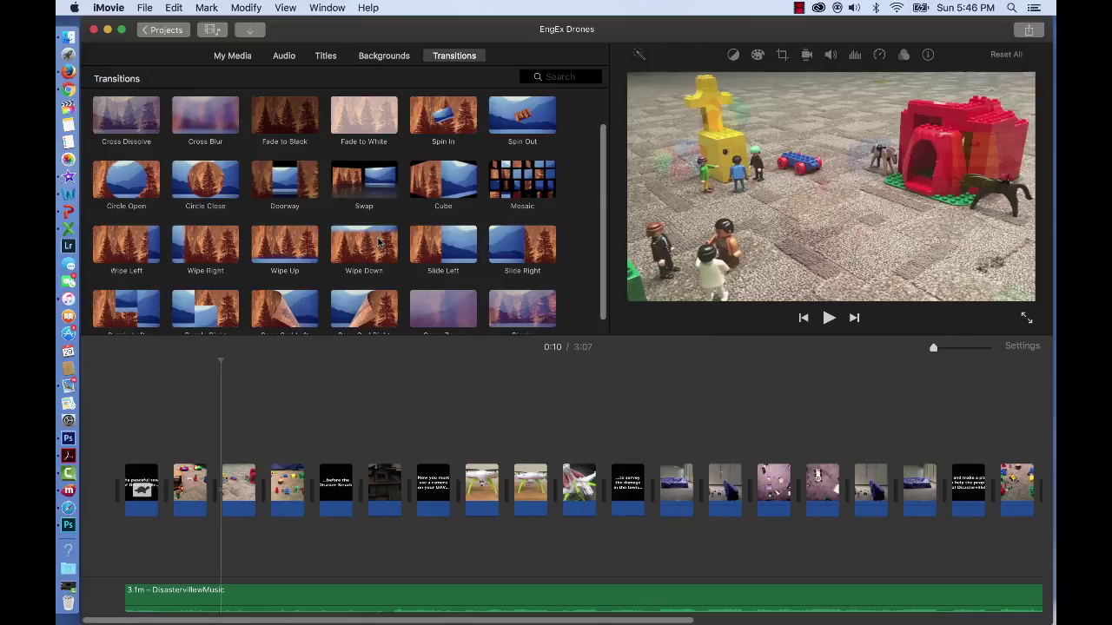
scroll(379, 243, "down", 2)
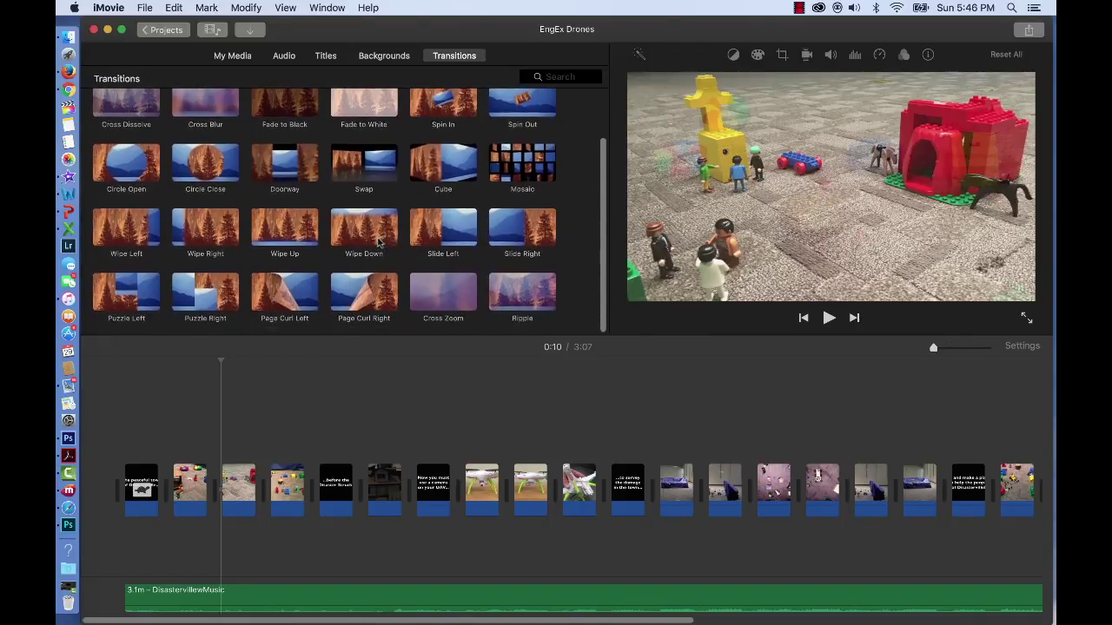
scroll(379, 243, "up", 3)
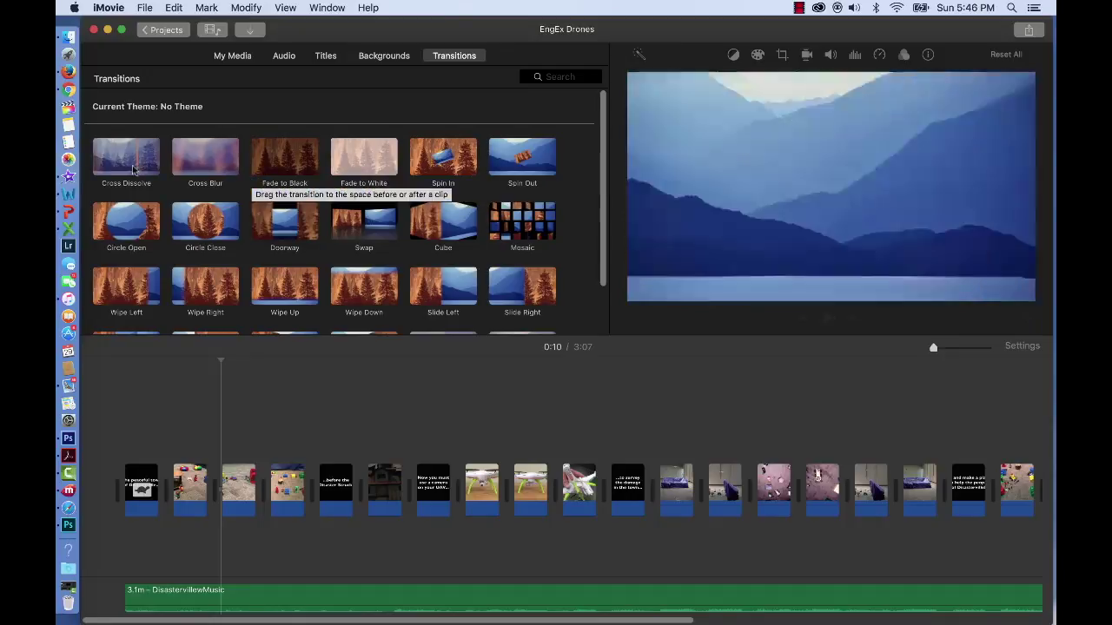
left_click_drag(121, 170, 143, 482)
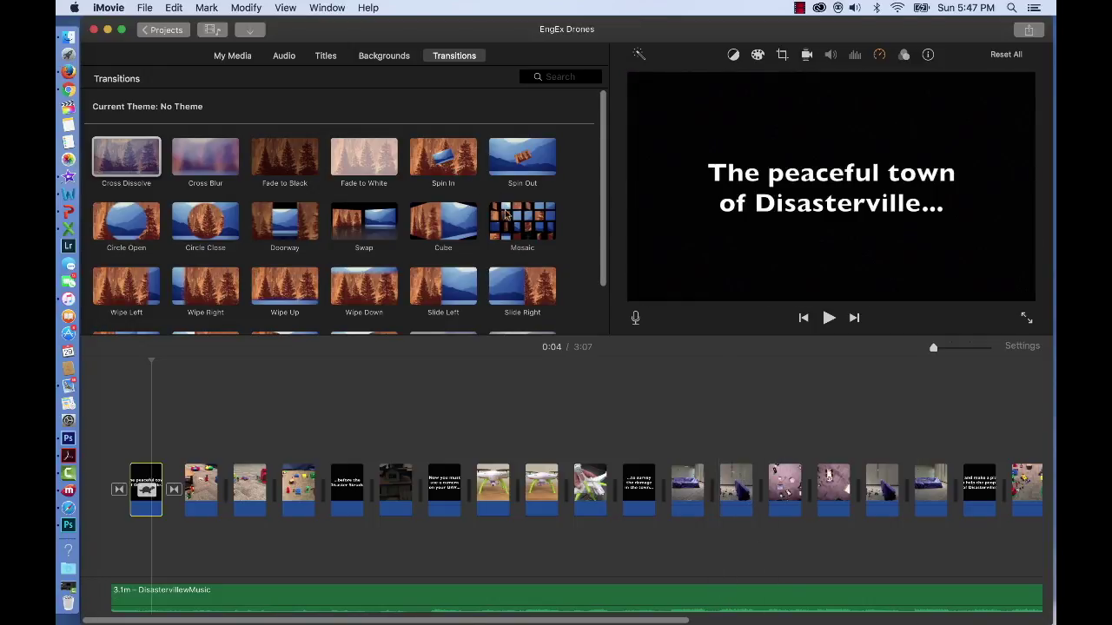
- Place a Mosaic transition between clips 2 and 3, then play the movie and stop at 0:50
left_click(510, 218)
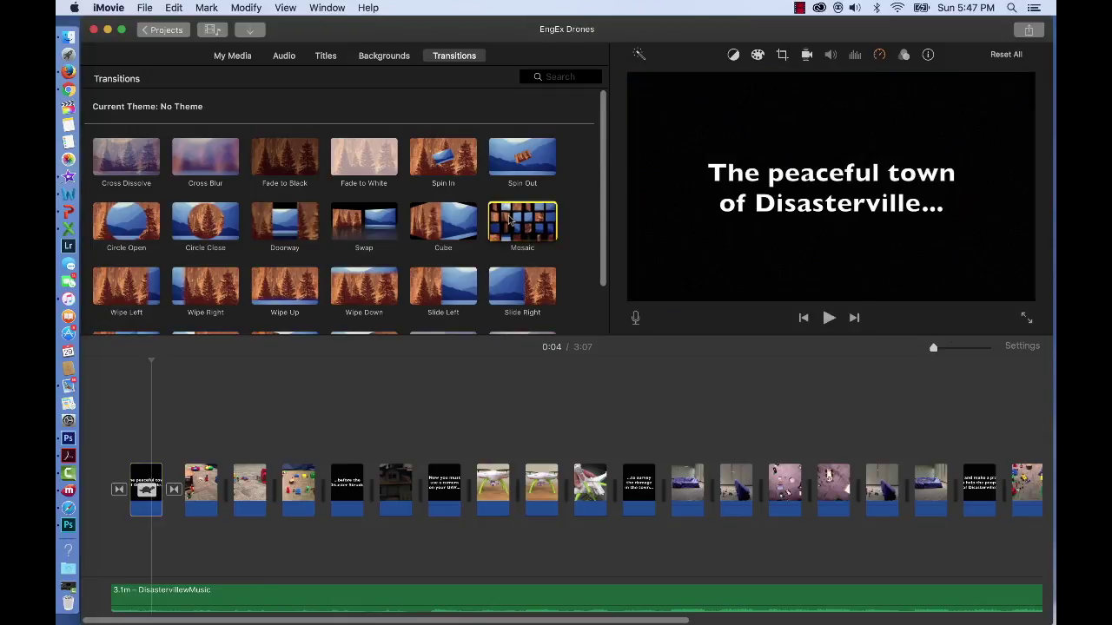
left_click_drag(510, 219, 224, 487)
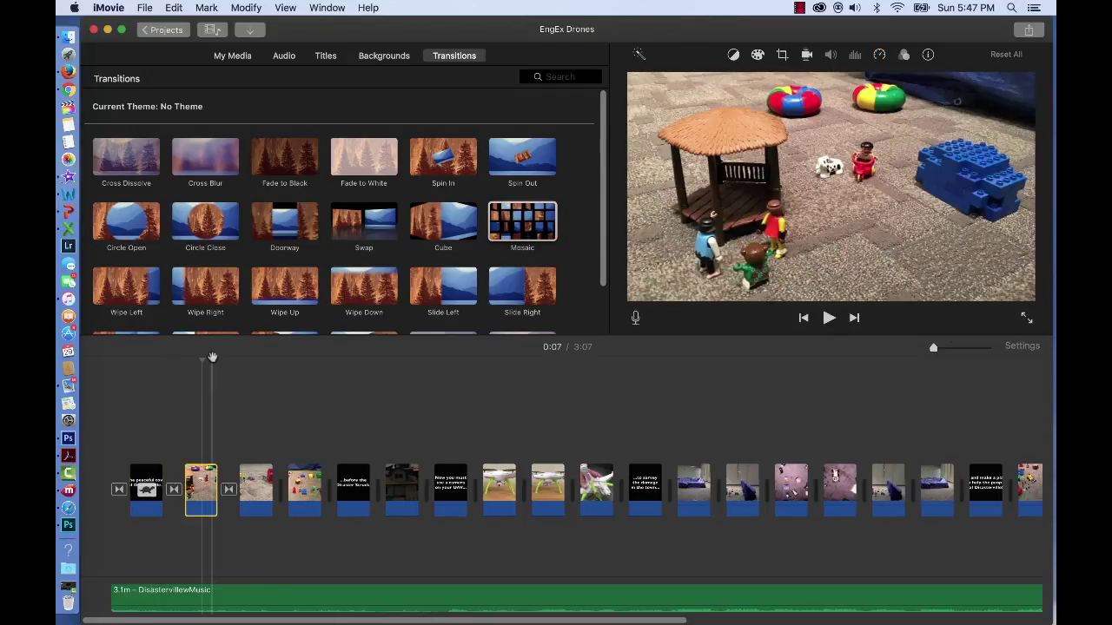
key("space")
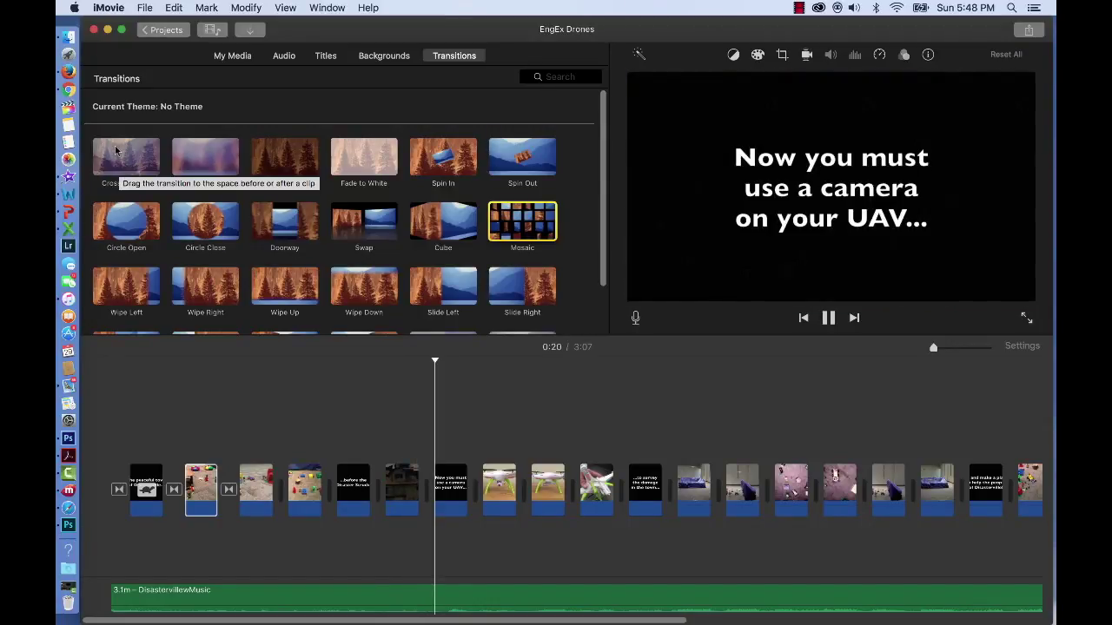
left_click(122, 156)
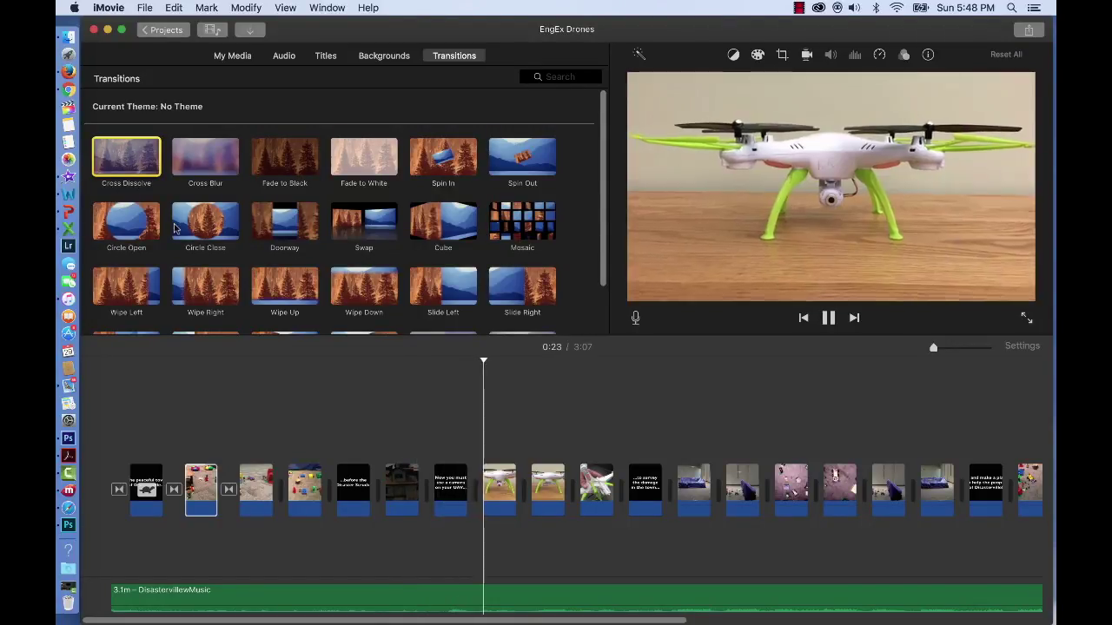
scroll(175, 227, "down", 1)
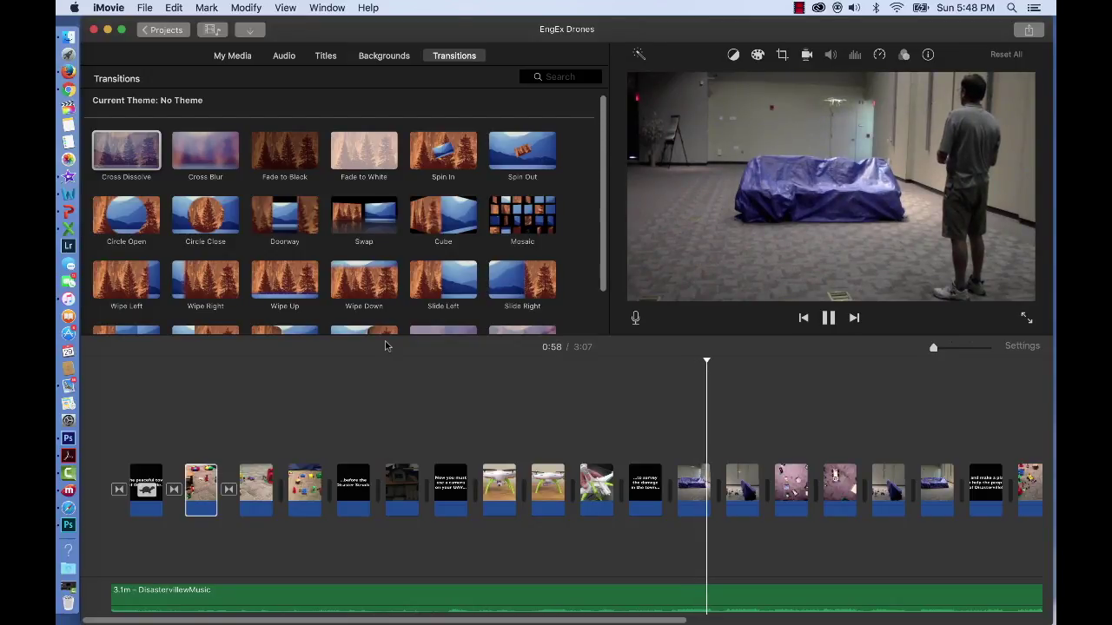
left_click(692, 491)
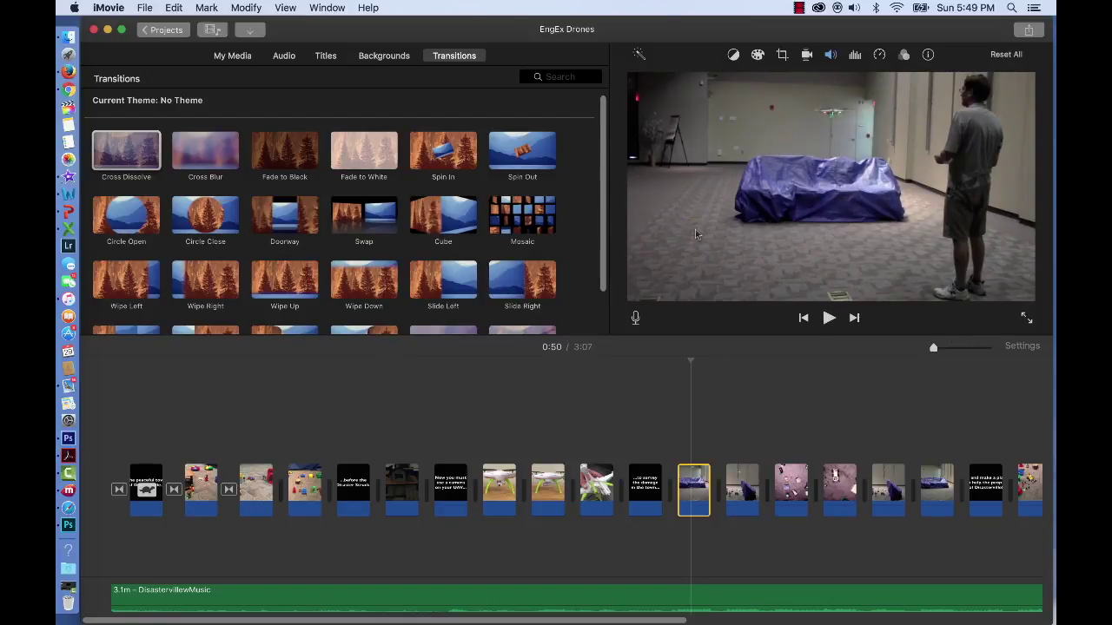